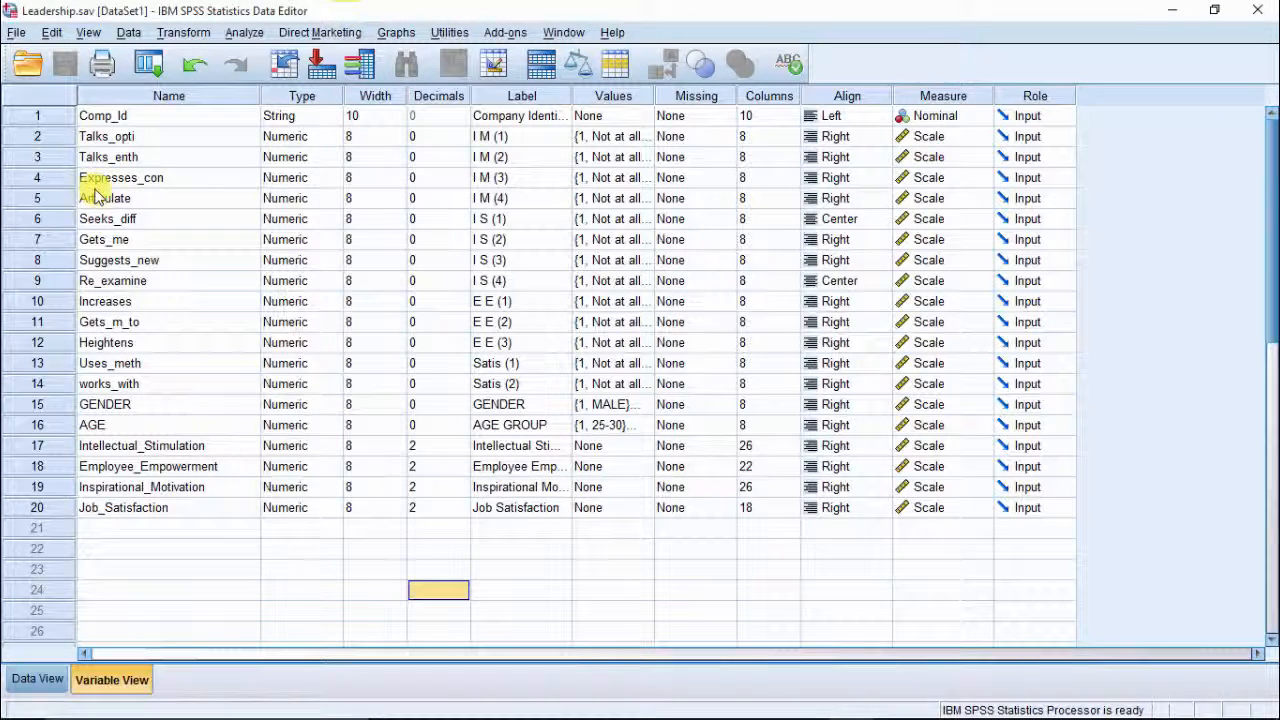
# Examine the variables Intellectual_Stimulation, Employee_Empowerment, Inspirational_Motivation and Job_Satisfaction, and look over the case data
pyautogui.click(48, 446)
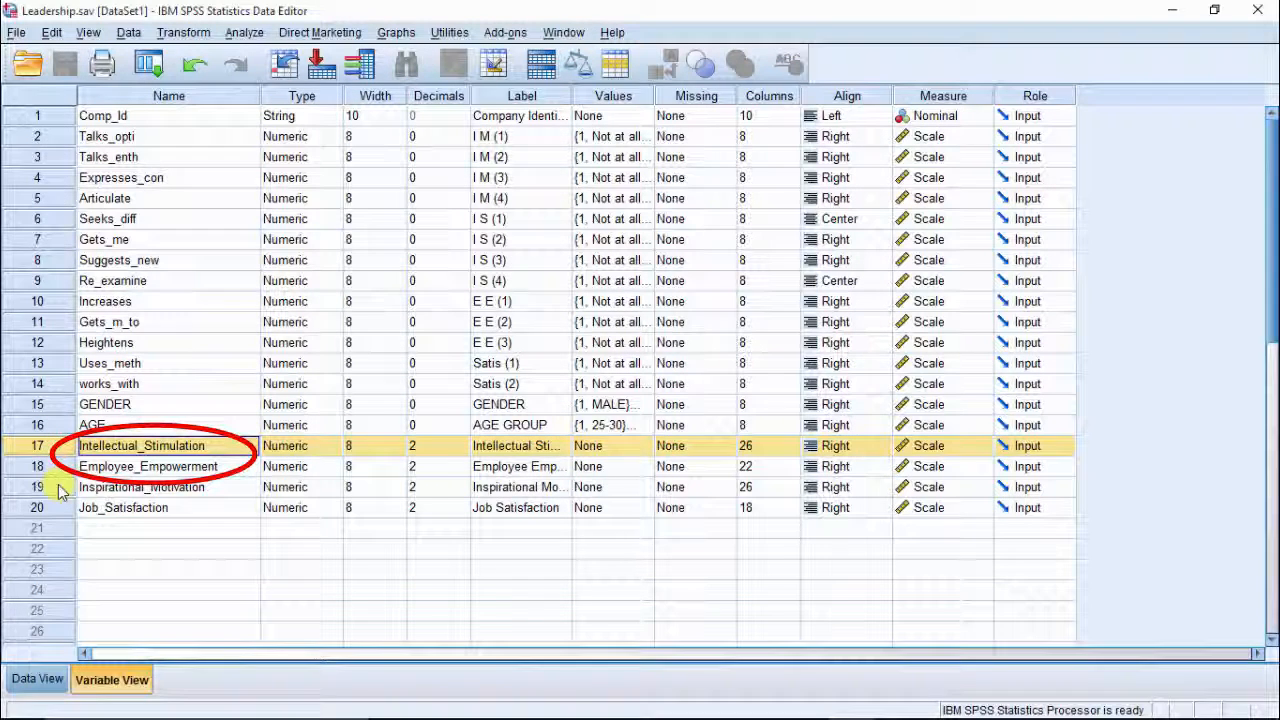
pyautogui.click(58, 487)
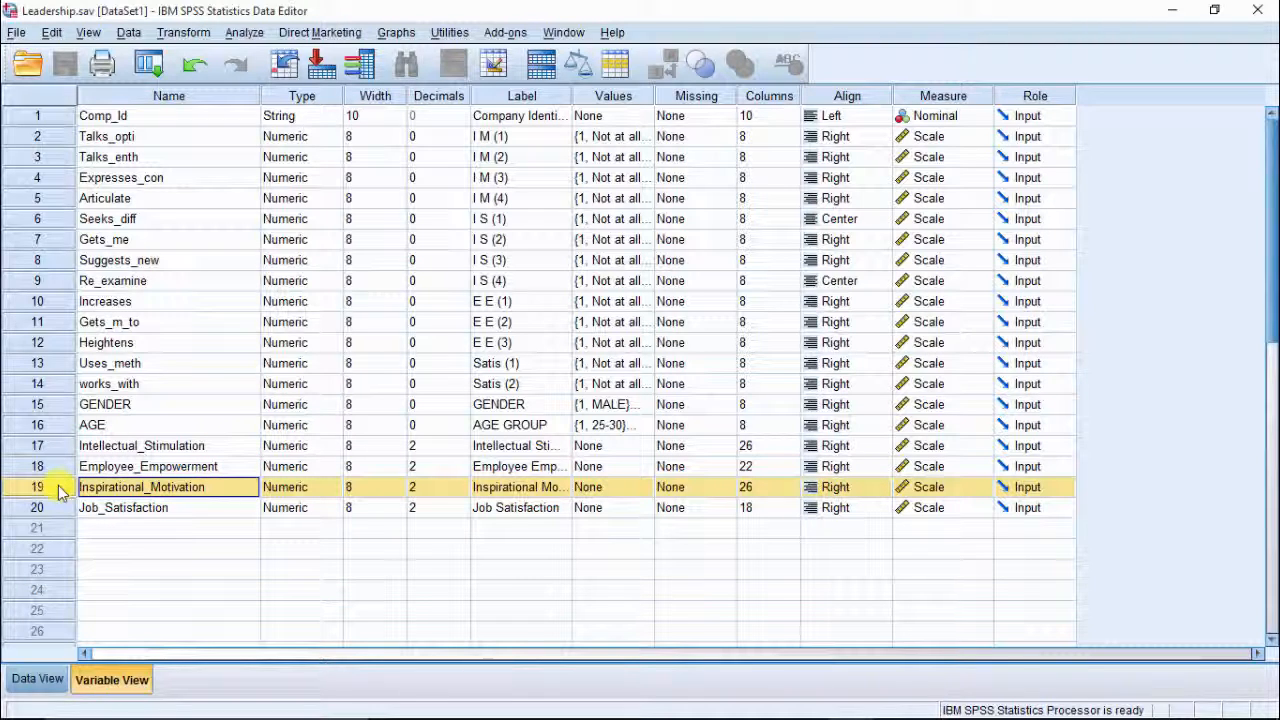
pyautogui.click(57, 468)
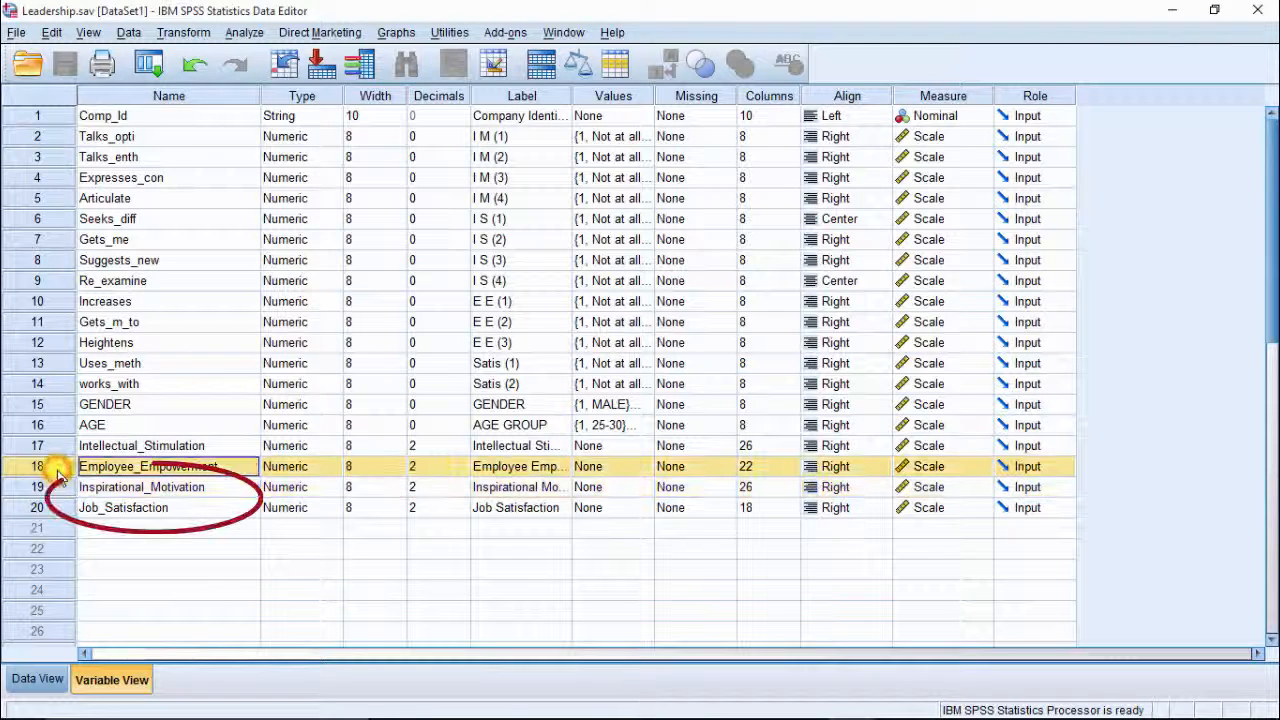
pyautogui.click(57, 509)
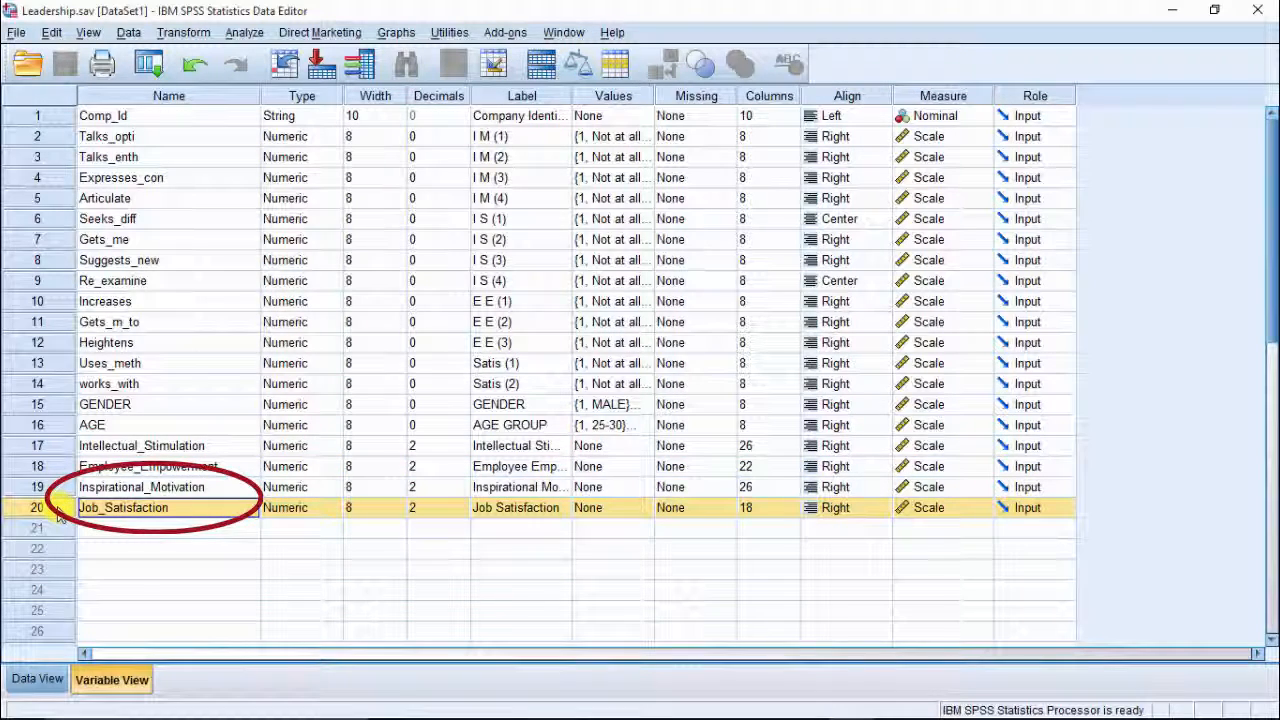
pyautogui.click(37, 679)
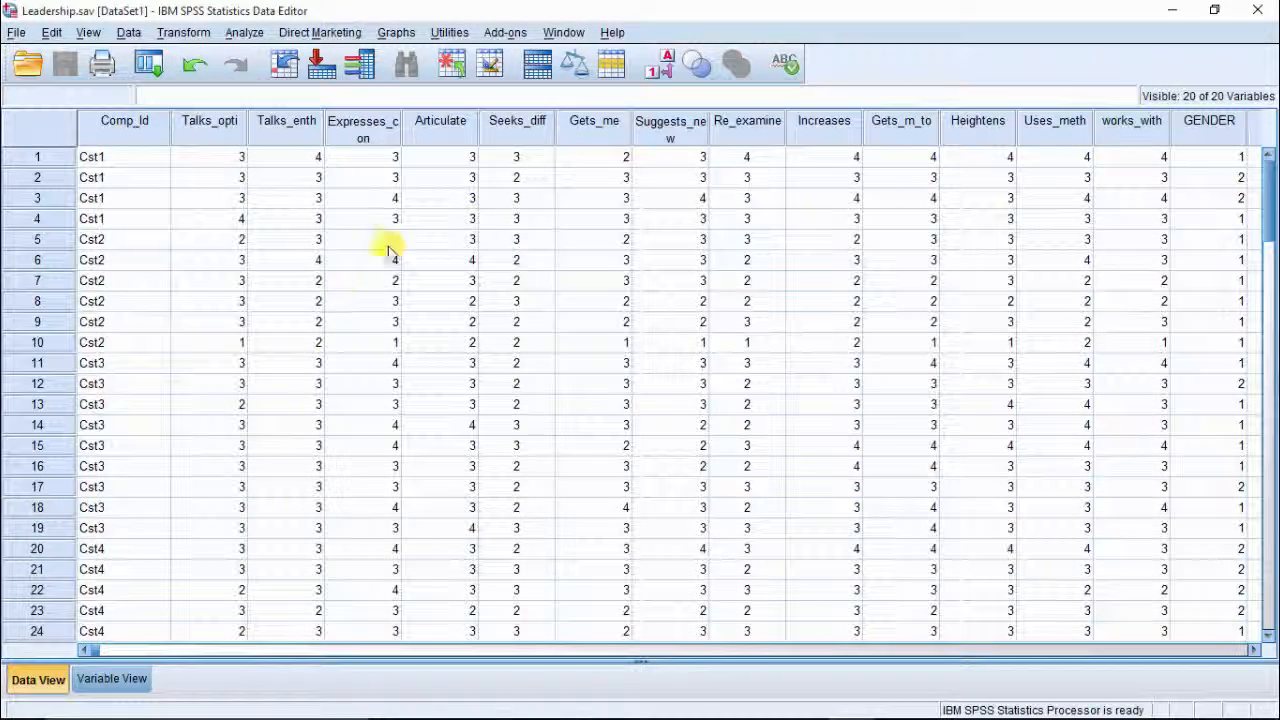
pyautogui.moveTo(1273, 200); pyautogui.dragTo(1267, 168)
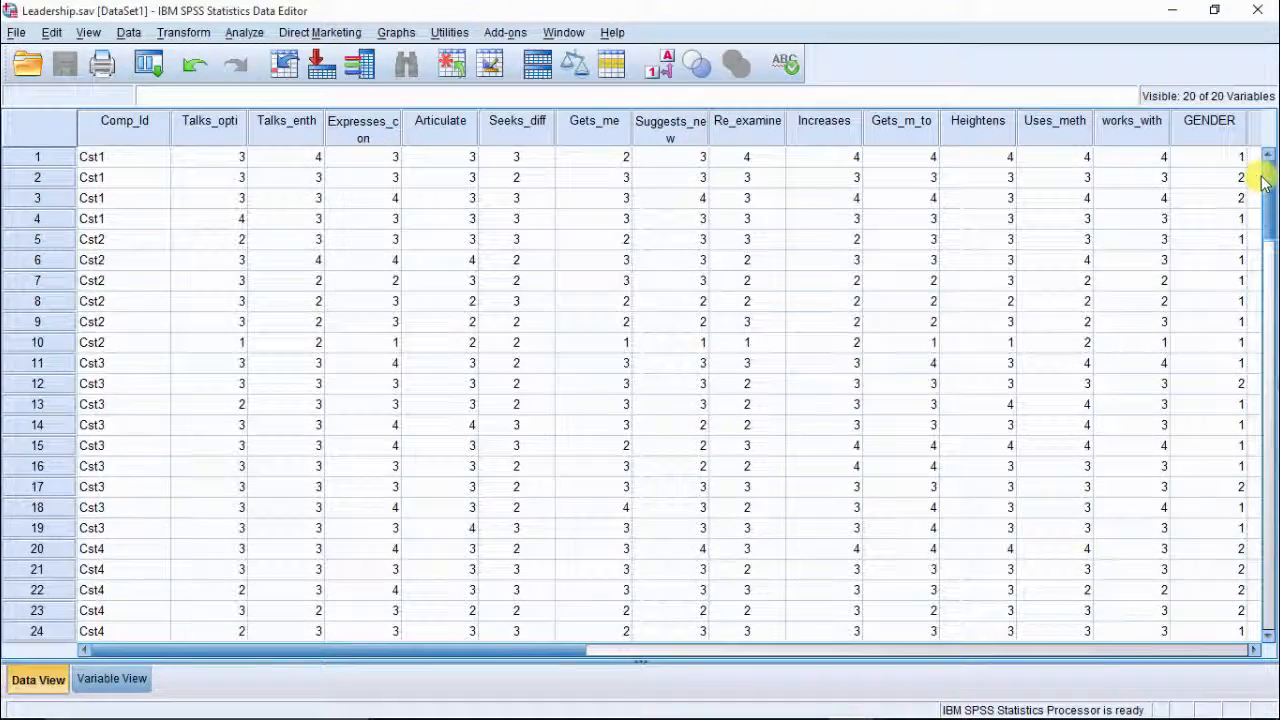
pyautogui.click(130, 680)
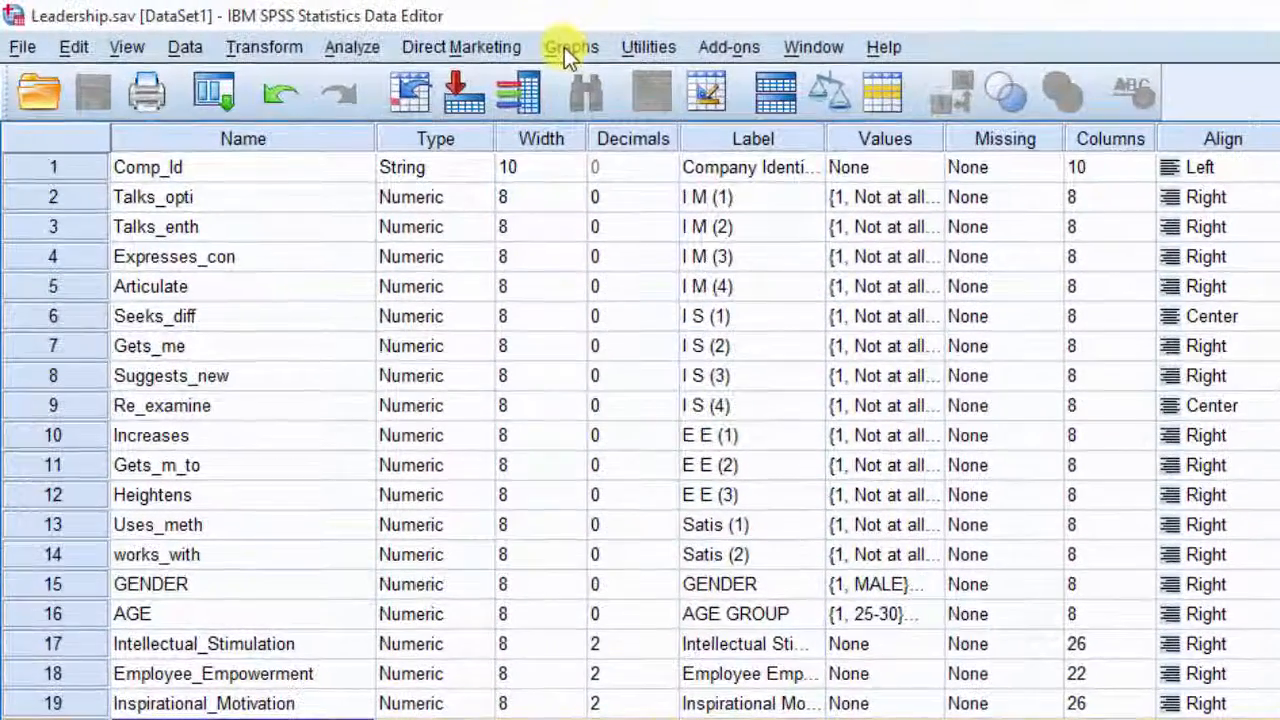
# Create a simple scatterplot with Intellectual Stimulation on the X axis and Employee Empowerment on the Y axis
pyautogui.click(564, 47)
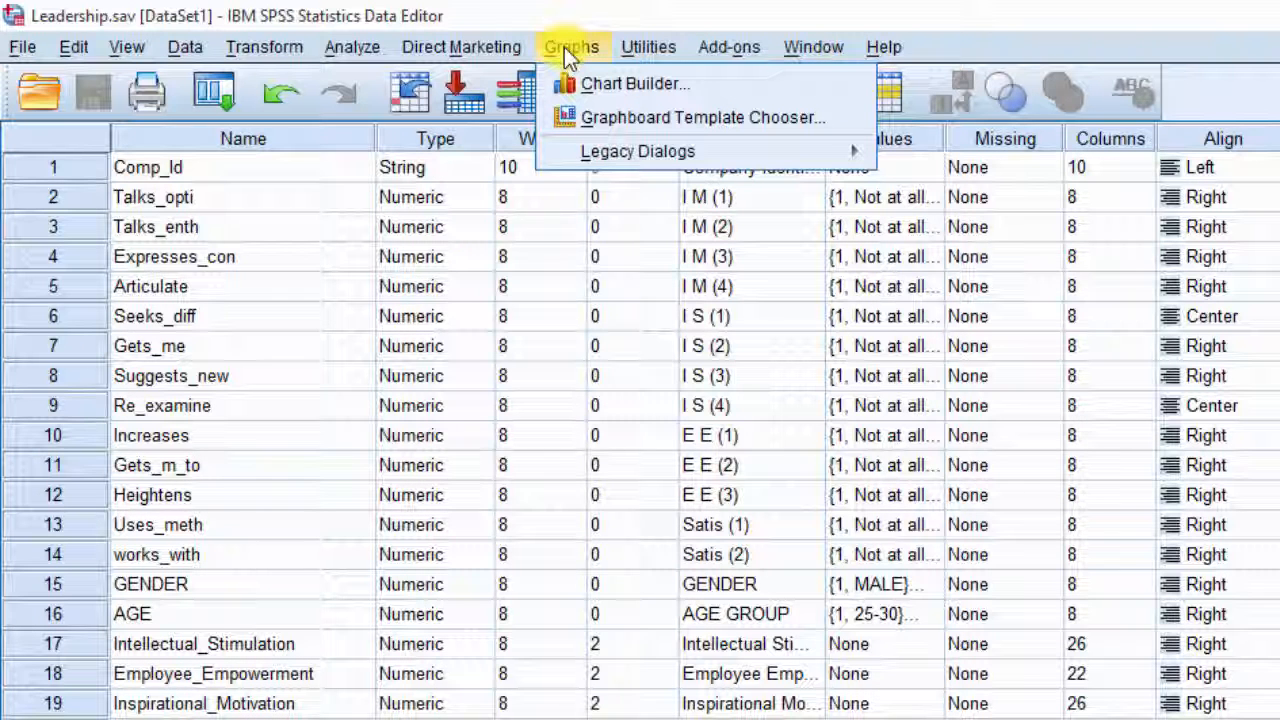
pyautogui.moveTo(603, 160)
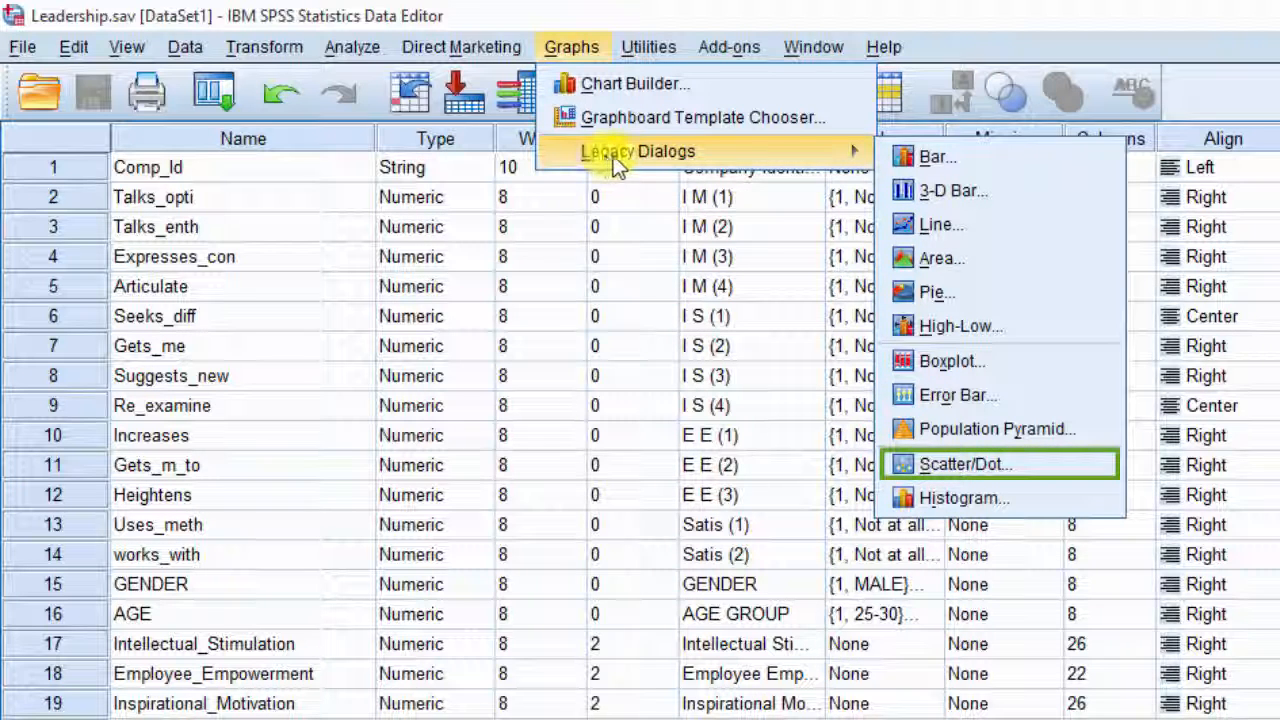
pyautogui.click(1037, 466)
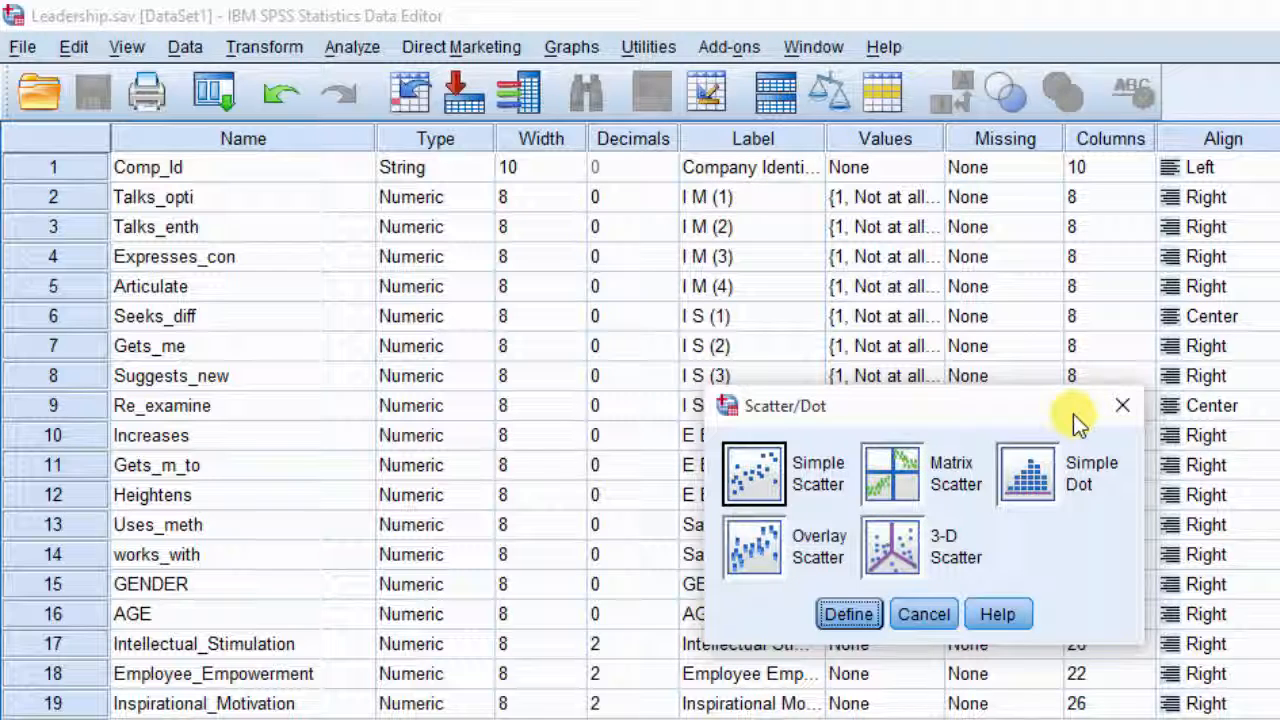
pyautogui.click(752, 485)
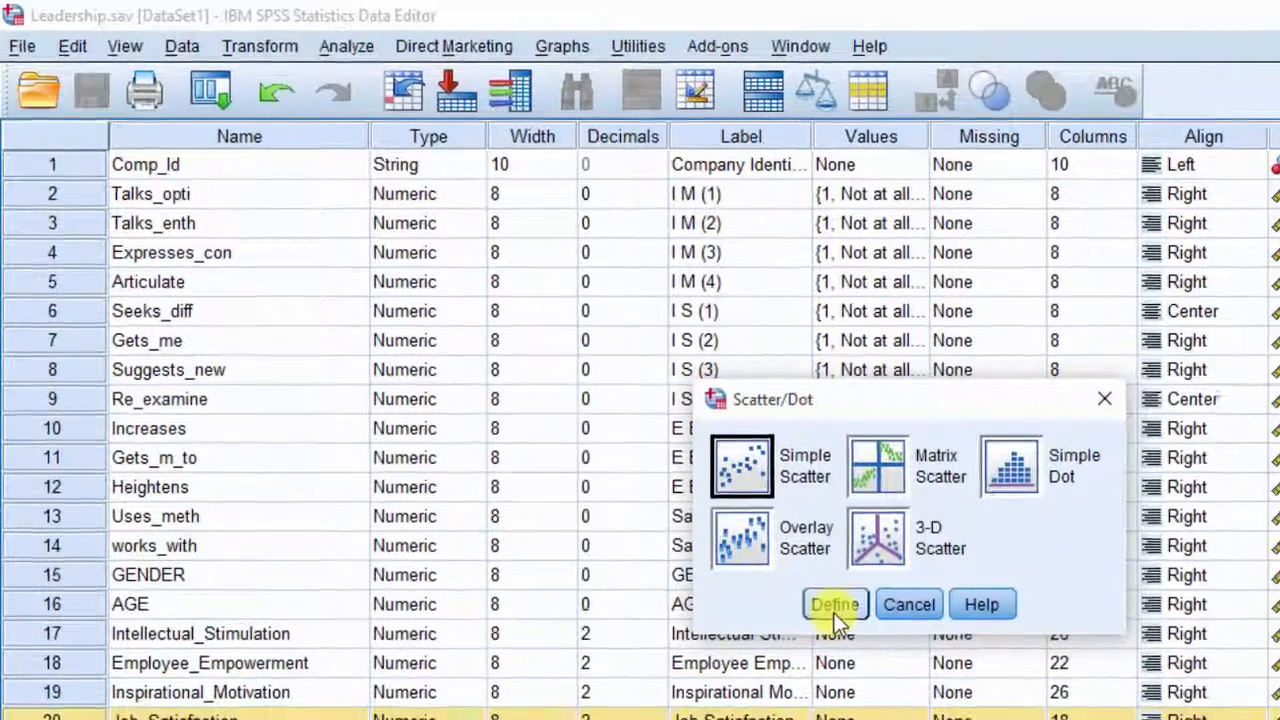
pyautogui.click(848, 614)
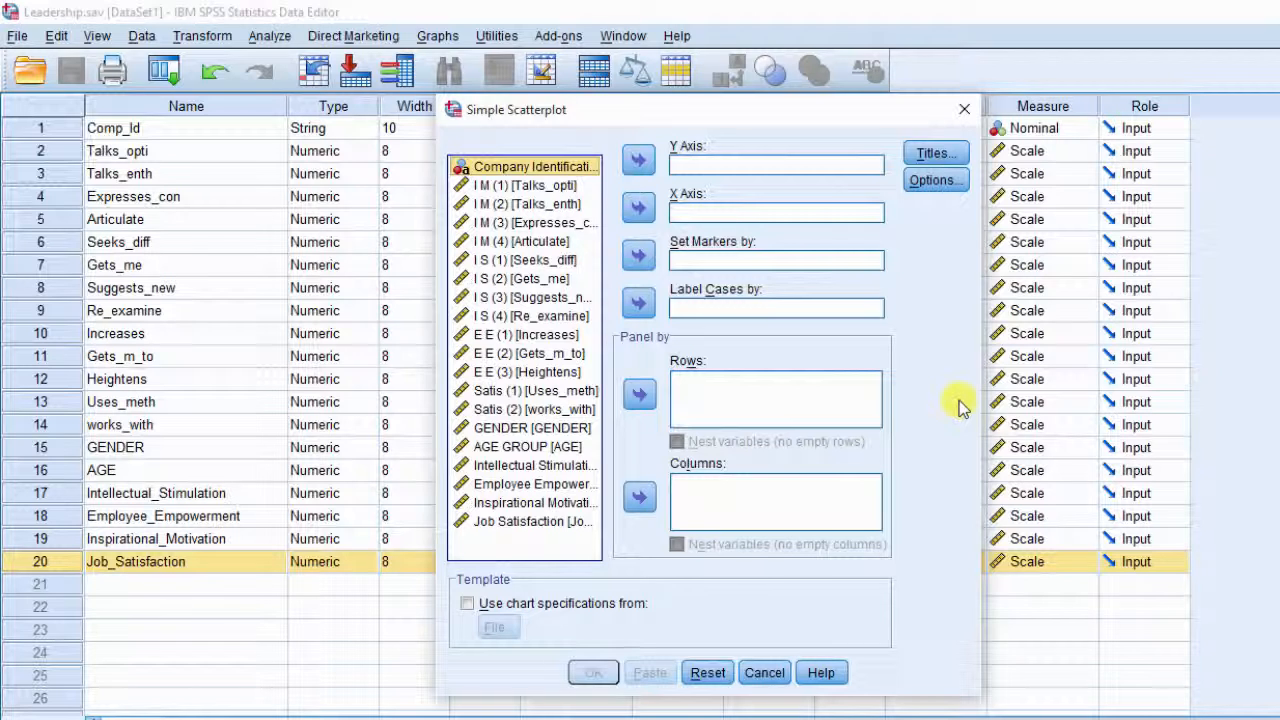
pyautogui.click(579, 466)
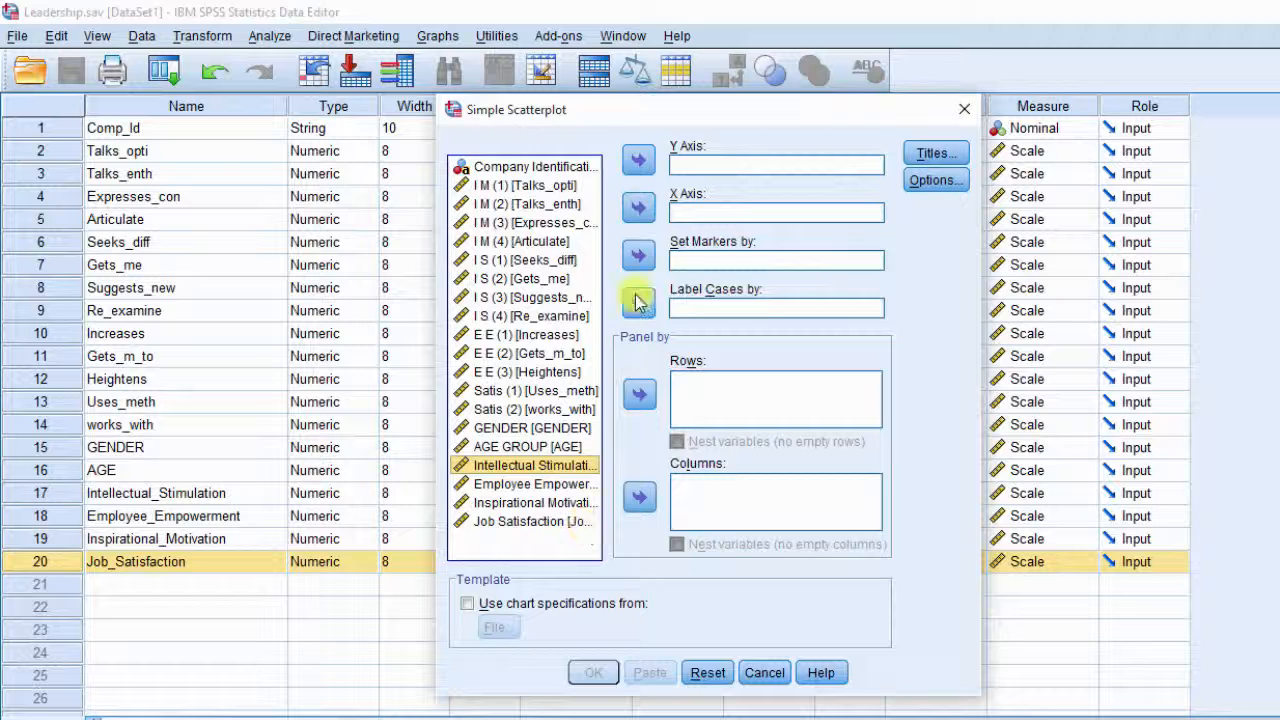
pyautogui.click(638, 208)
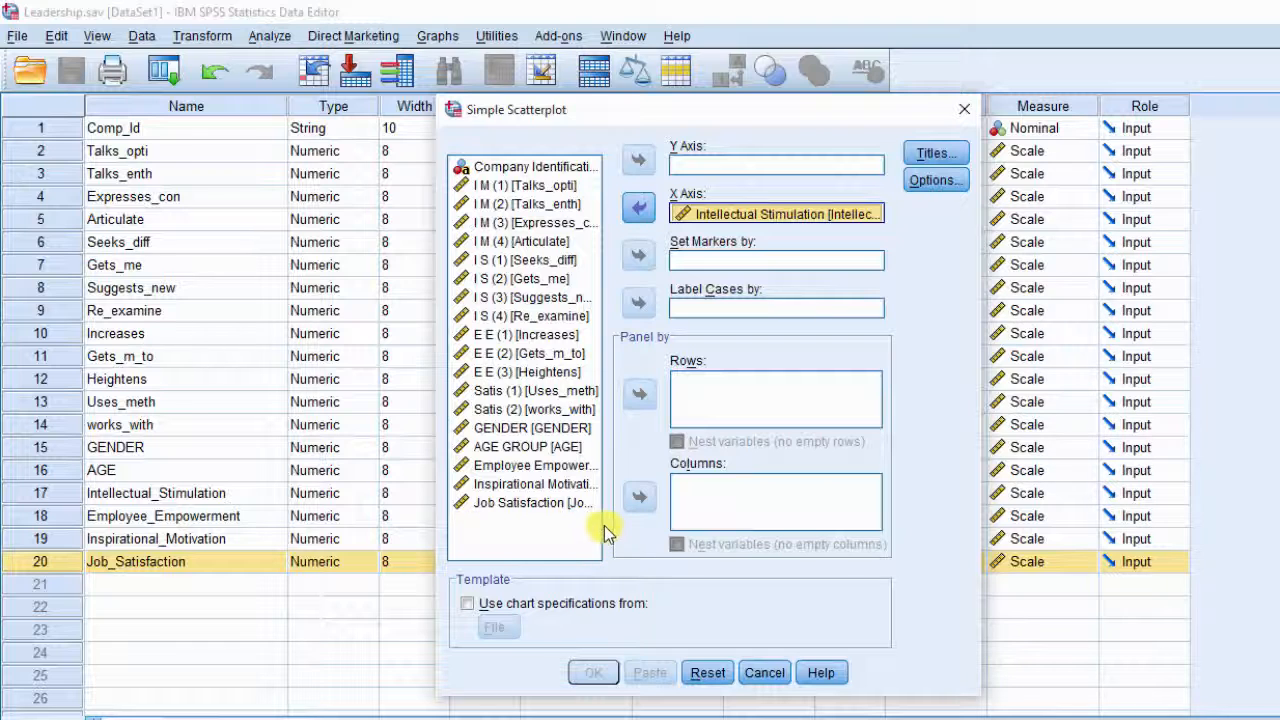
pyautogui.click(562, 466)
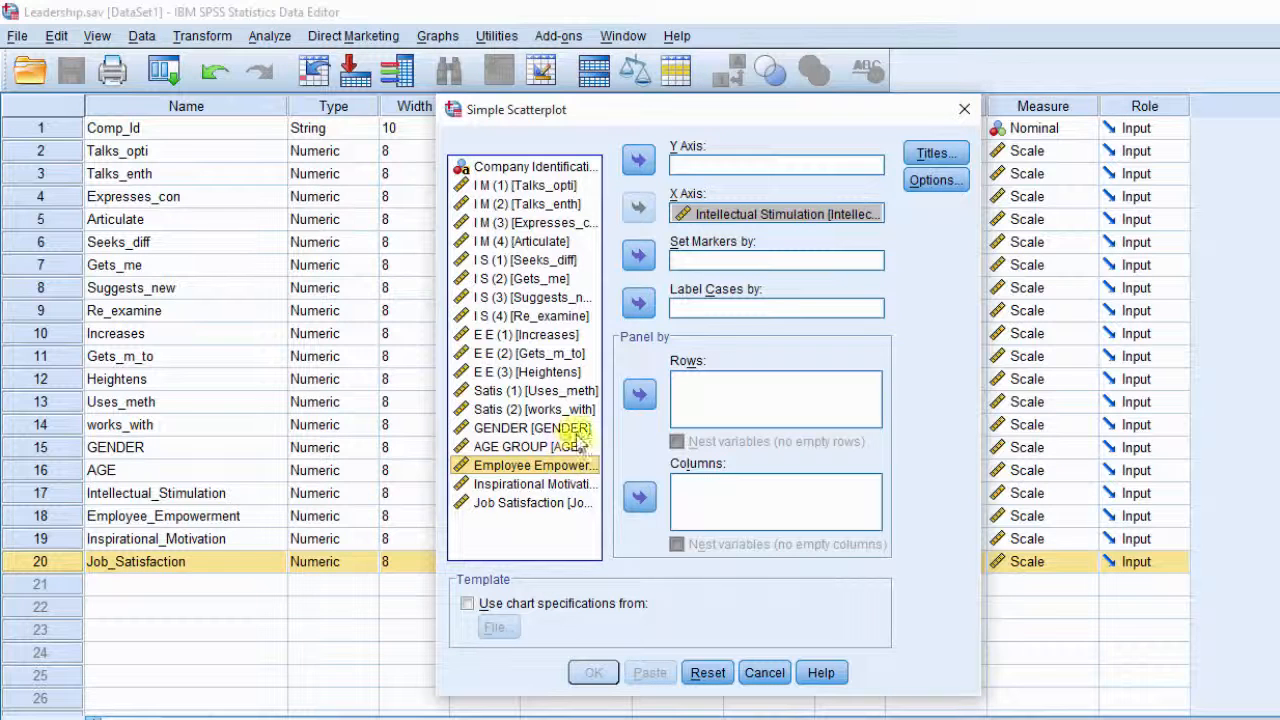
pyautogui.click(636, 162)
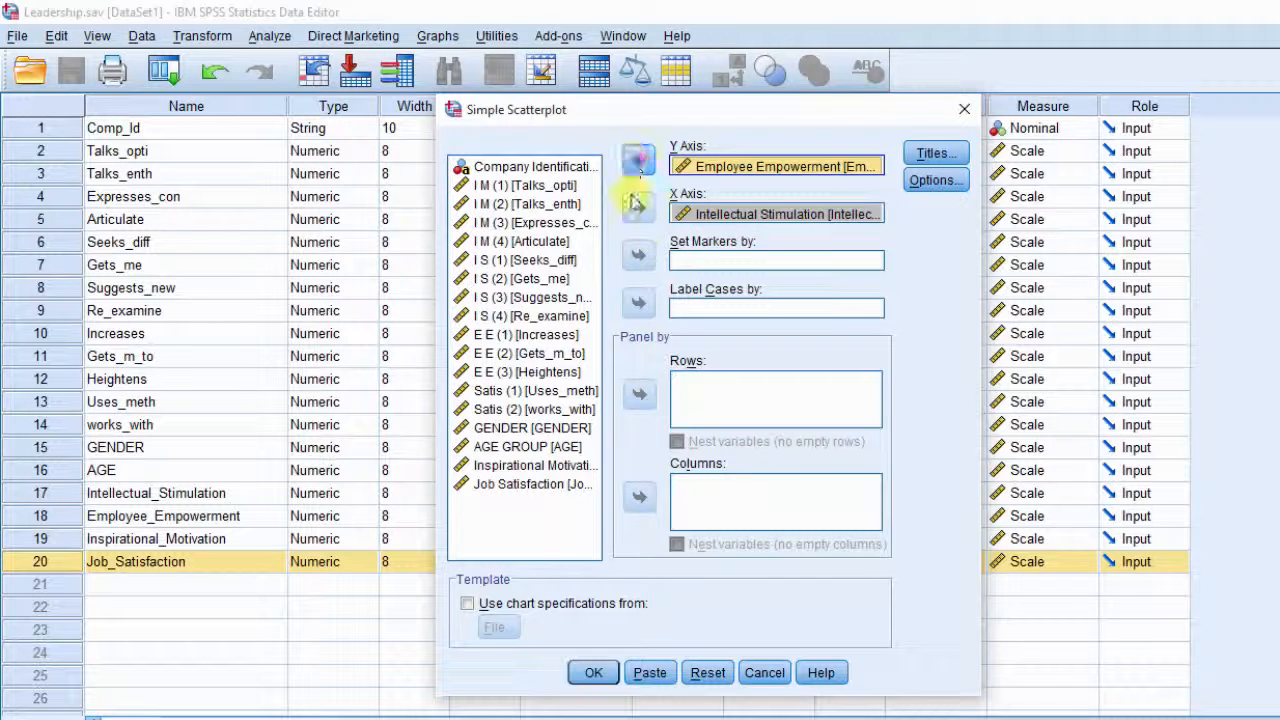
pyautogui.click(595, 674)
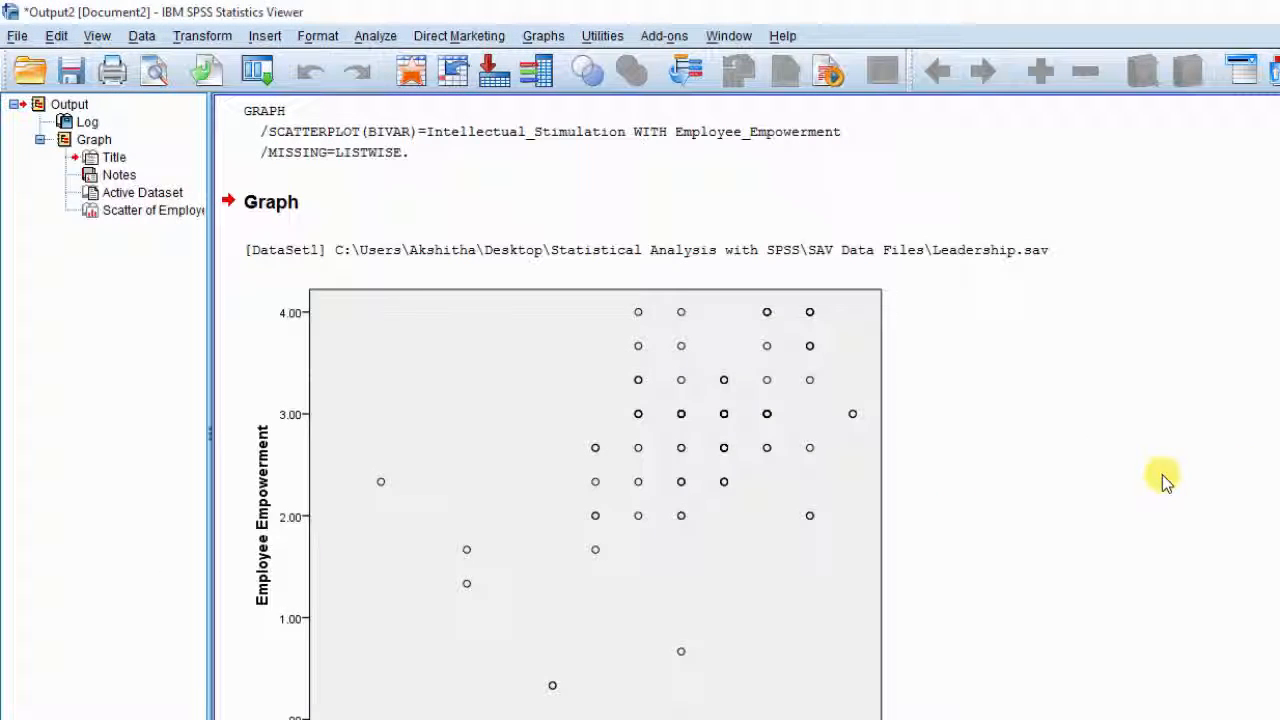
# Edit the scatterplot to add a linear fit line at total without confidence intervals, and return to the output
pyautogui.scroll(-5, 745, 405)
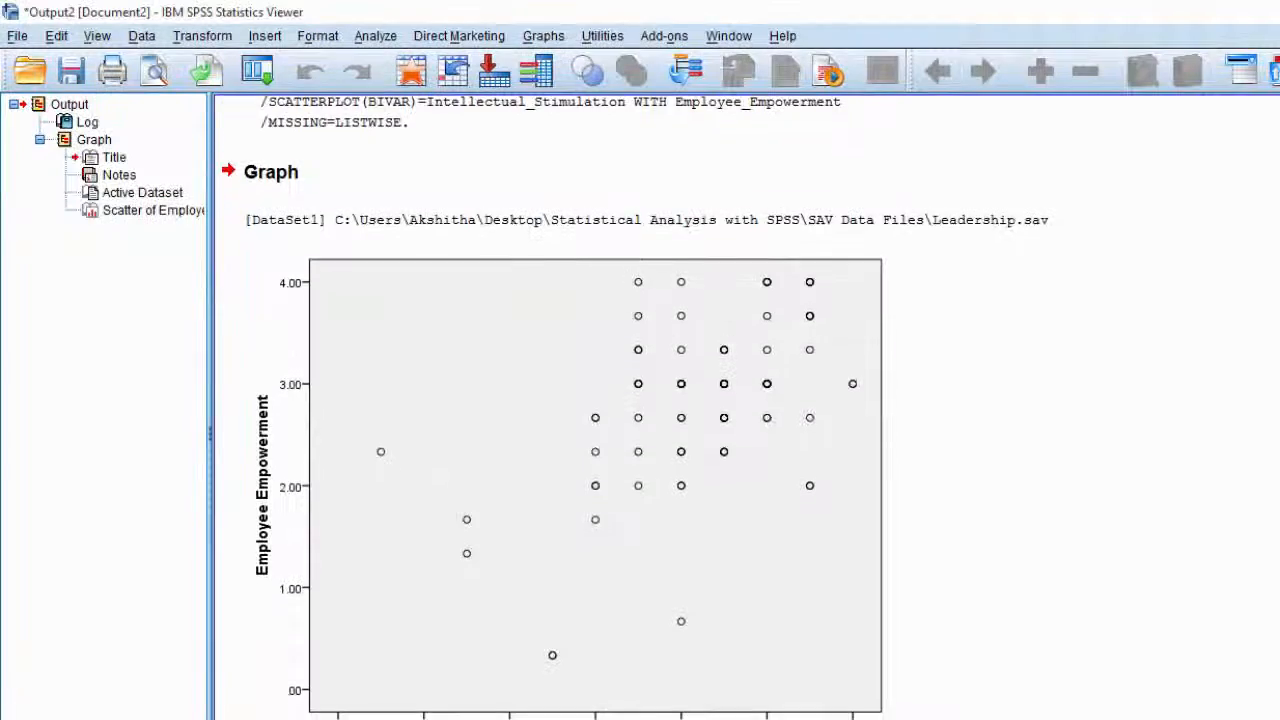
pyautogui.click(731, 323)
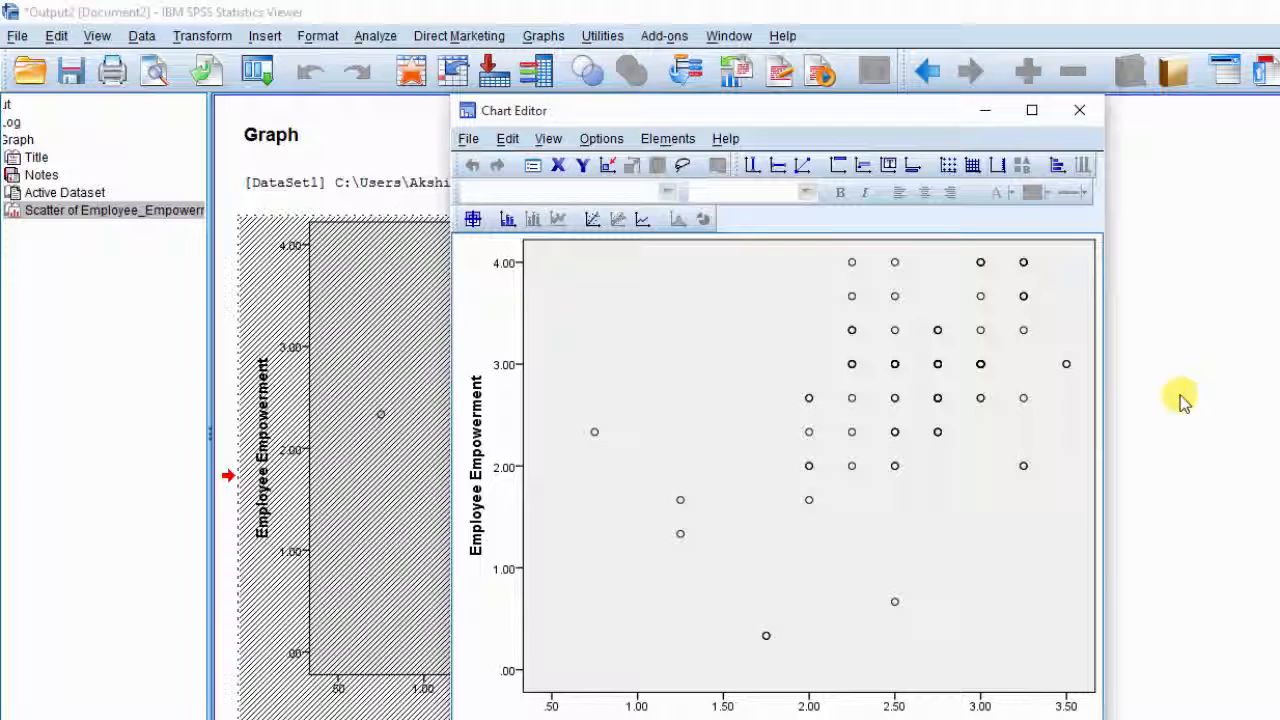
pyautogui.click(676, 144)
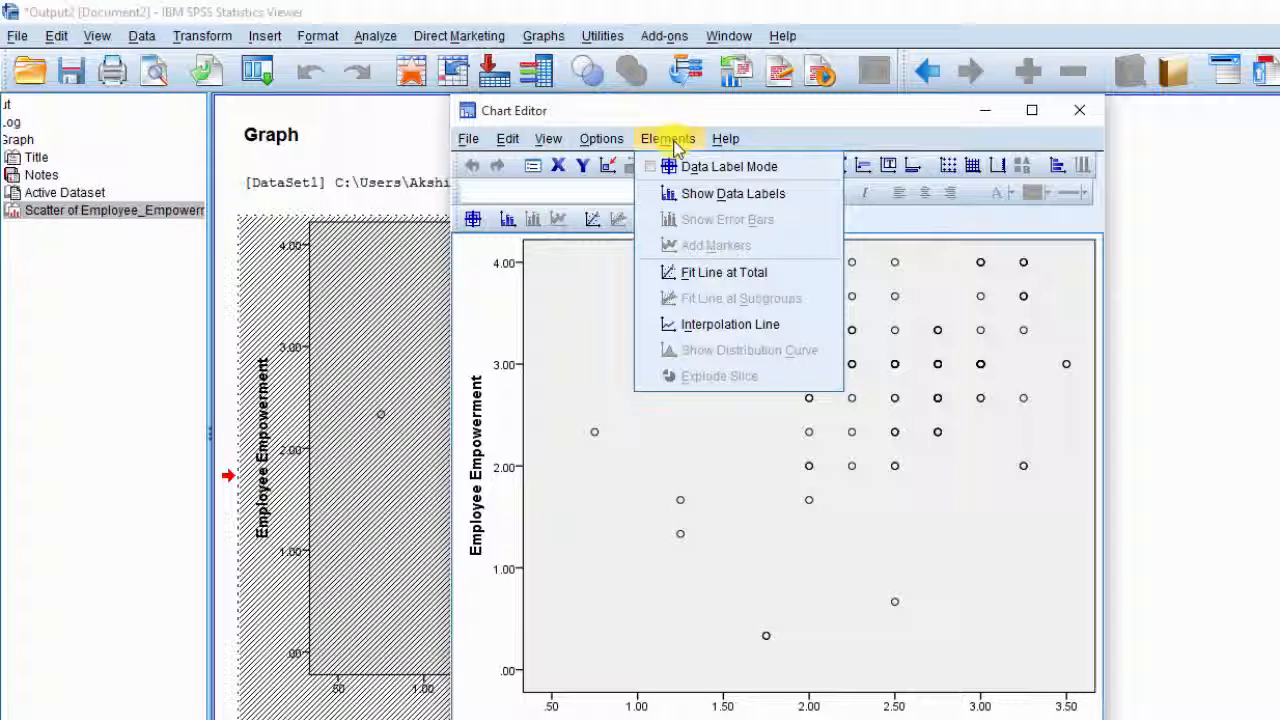
pyautogui.click(708, 280)
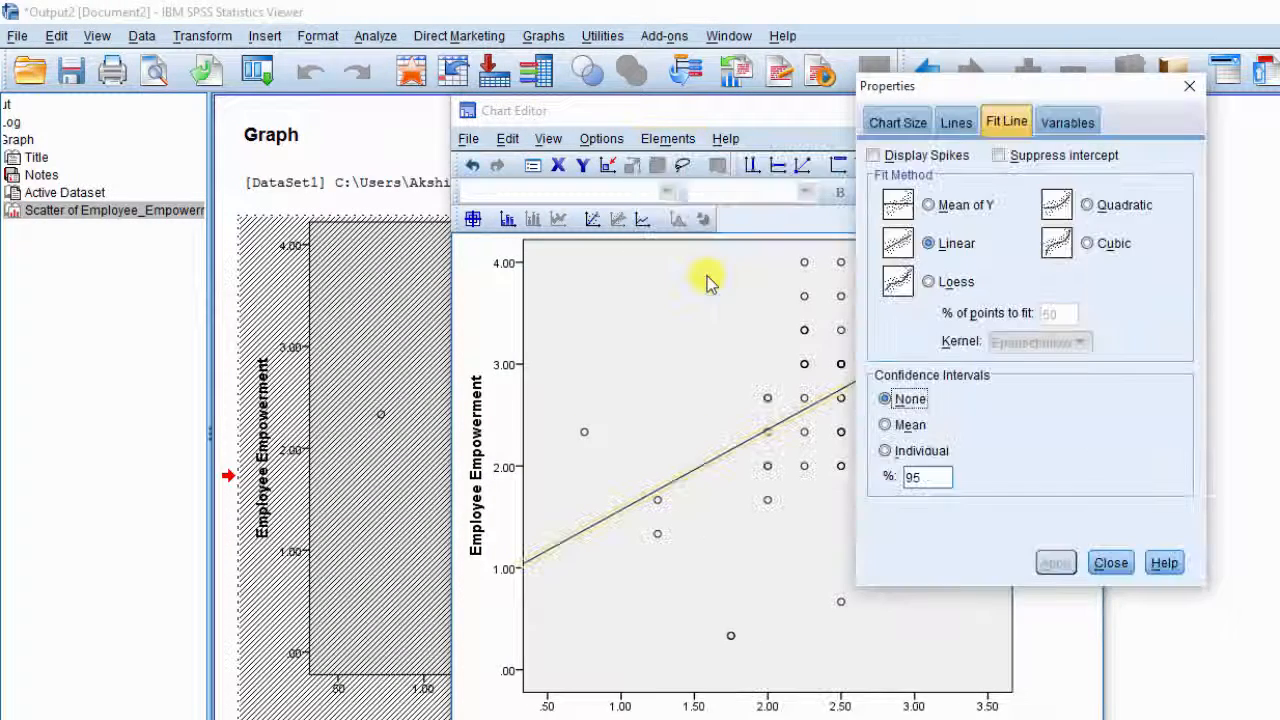
pyautogui.click(1190, 92)
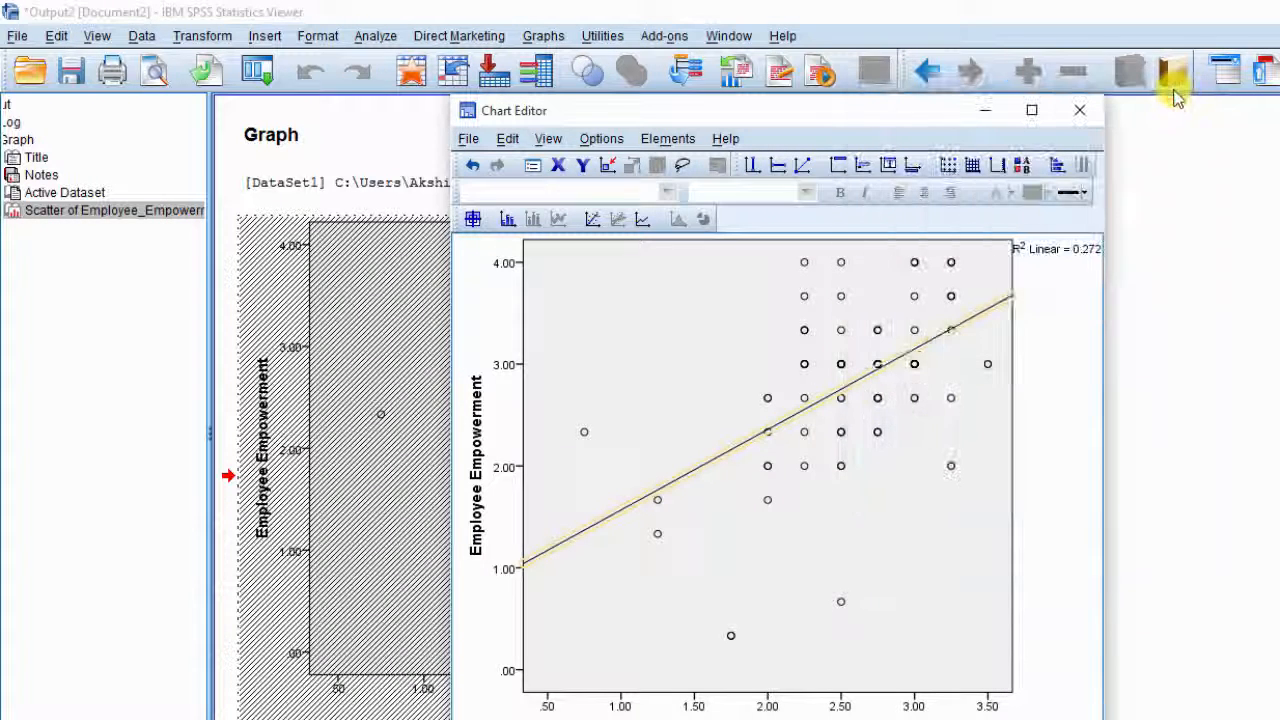
pyautogui.click(1082, 115)
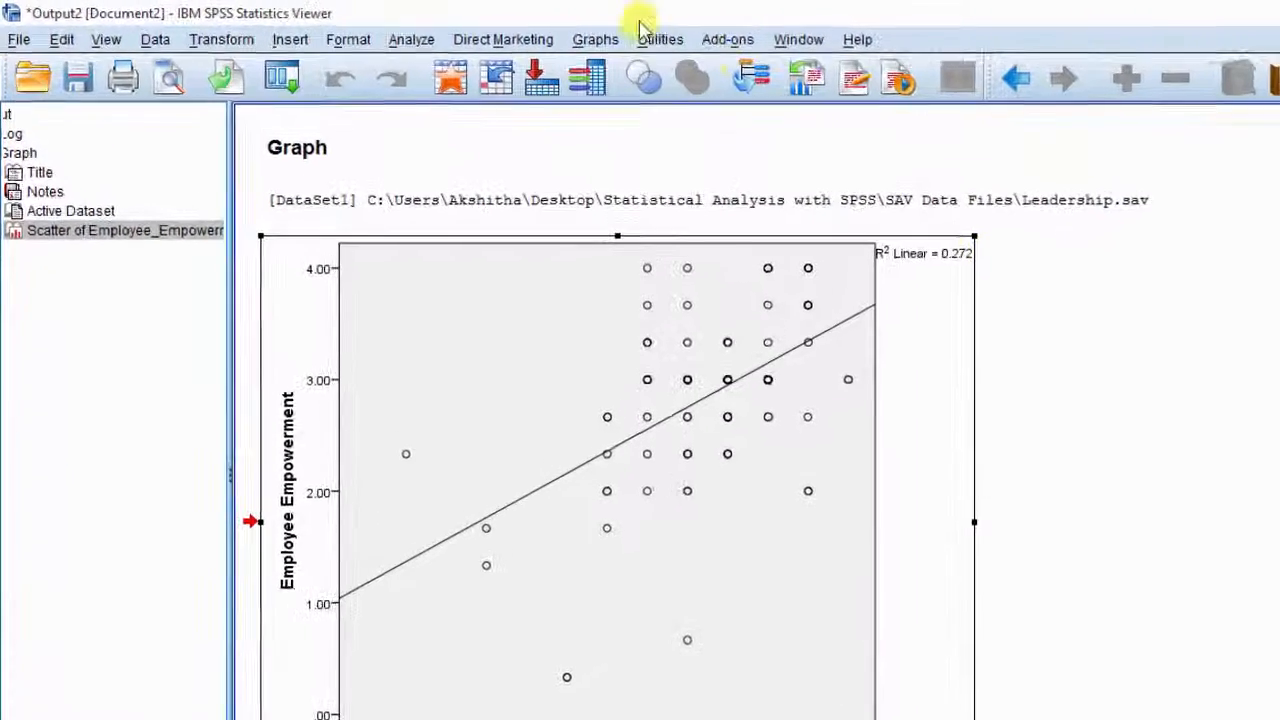
# Run a two-tailed Pearson bivariate correlation between Intellectual Stimulation and Employee Empowerment, with significant correlations flagged
pyautogui.click(421, 40)
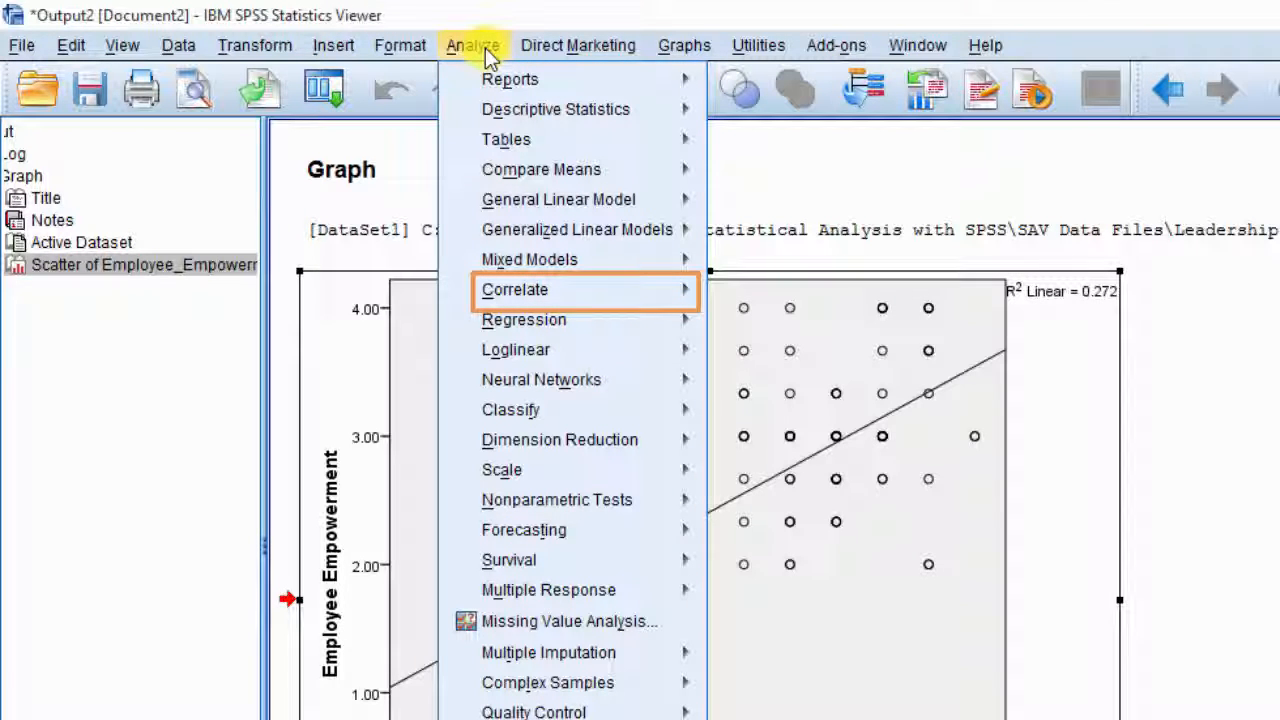
pyautogui.moveTo(527, 298)
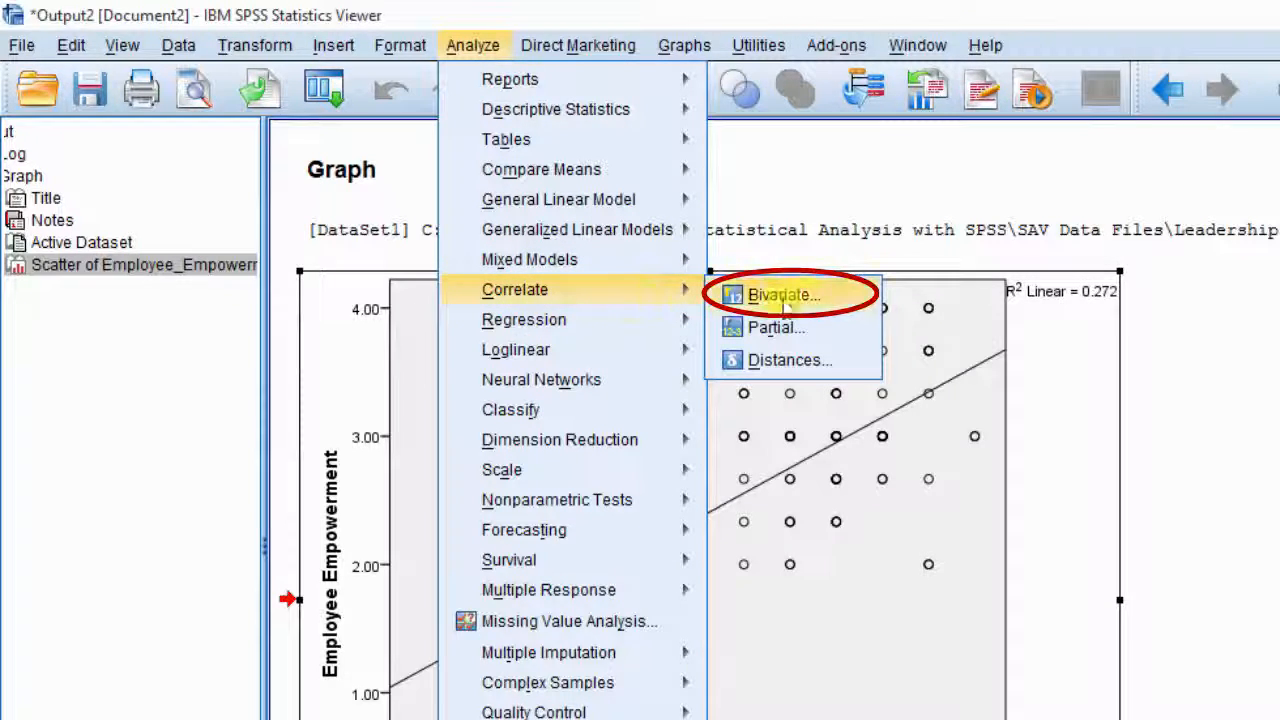
pyautogui.click(832, 297)
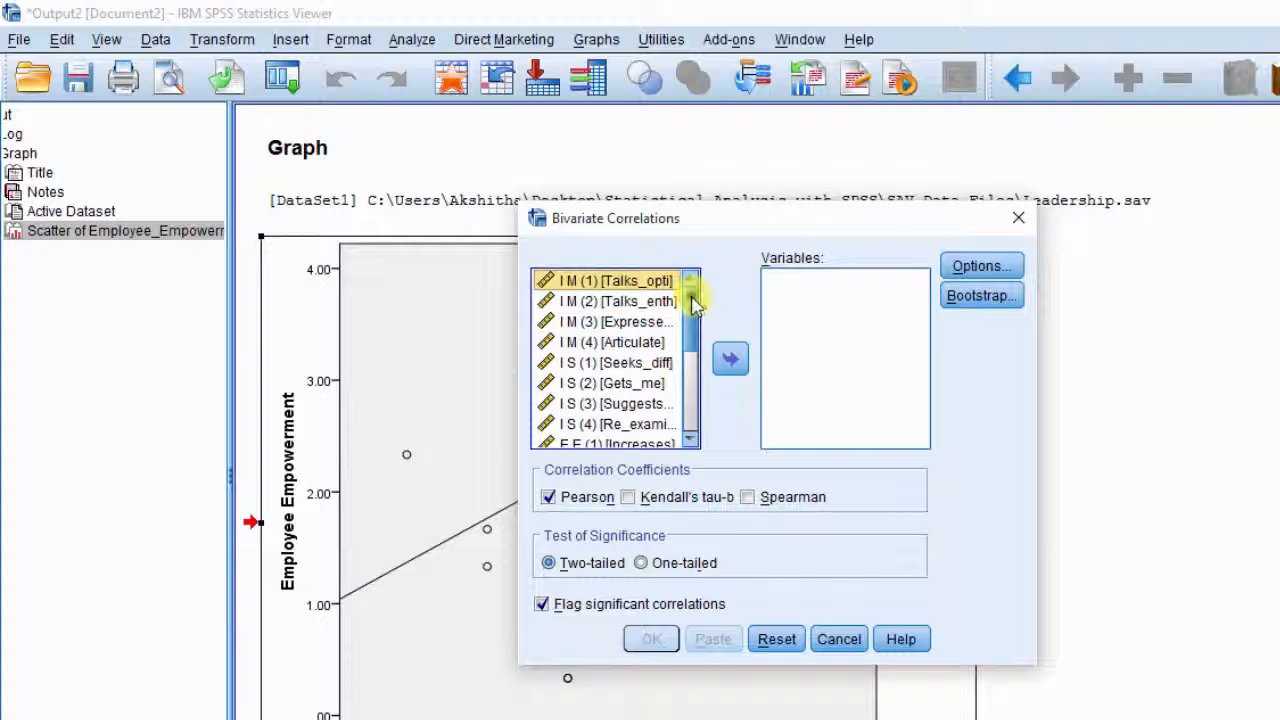
pyautogui.scroll(-5, 694, 294)
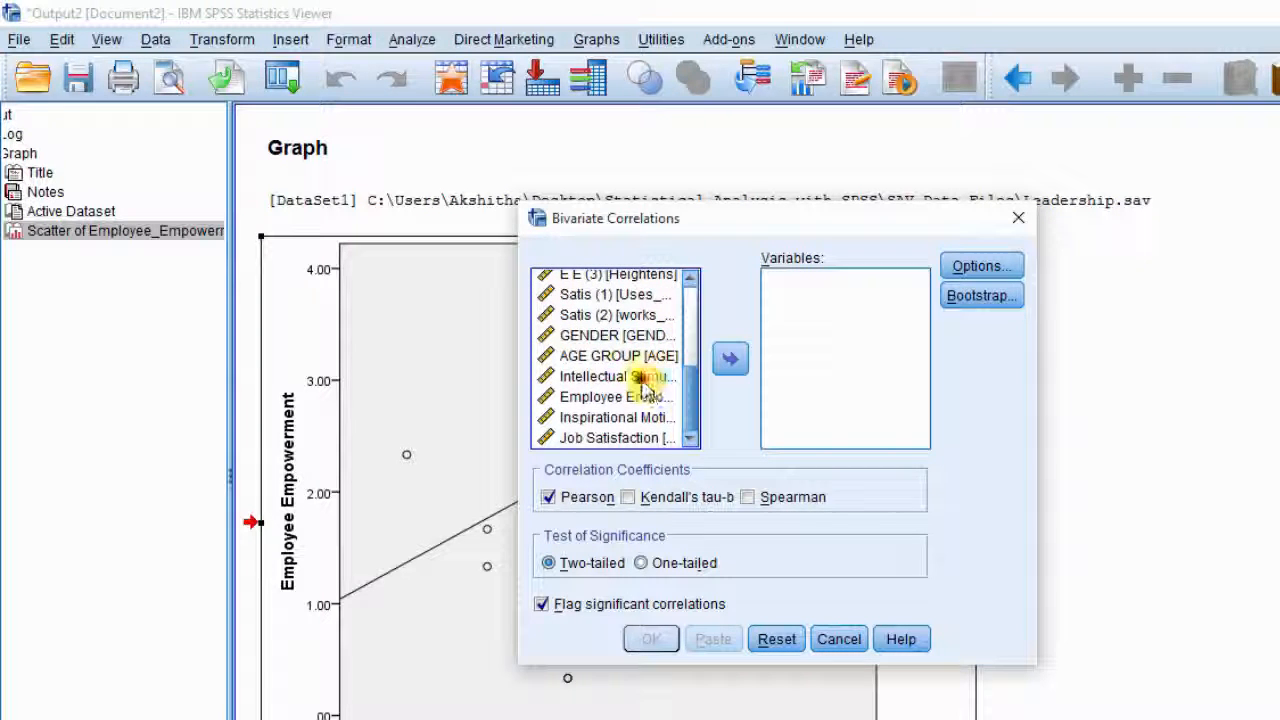
pyautogui.click(642, 376)
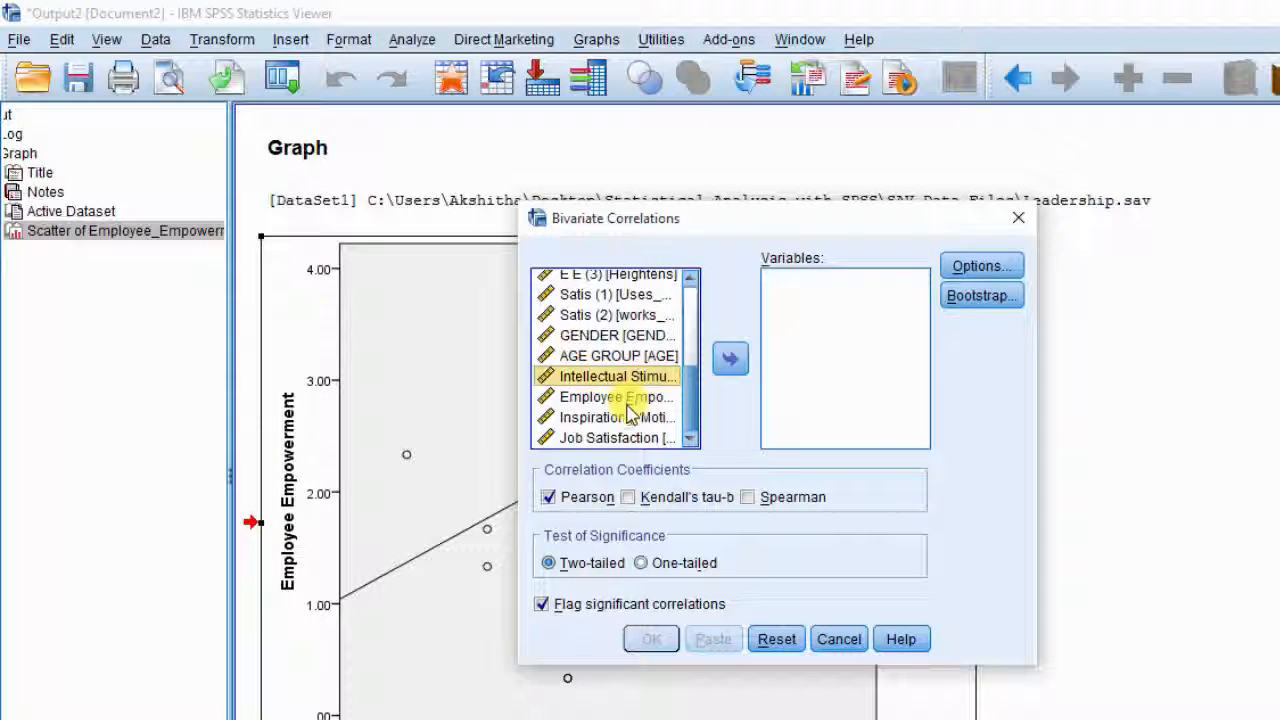
pyautogui.keyDown('shift'); pyautogui.click(626, 398); pyautogui.keyUp('shift')
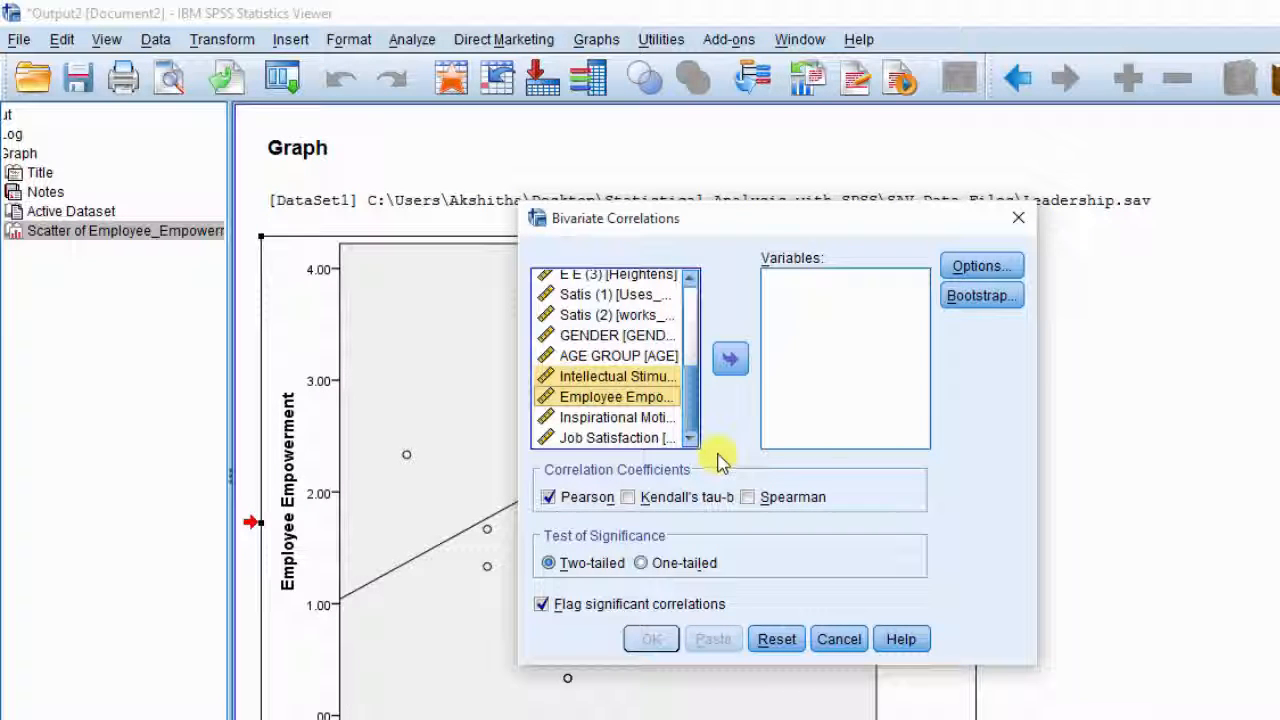
pyautogui.click(735, 365)
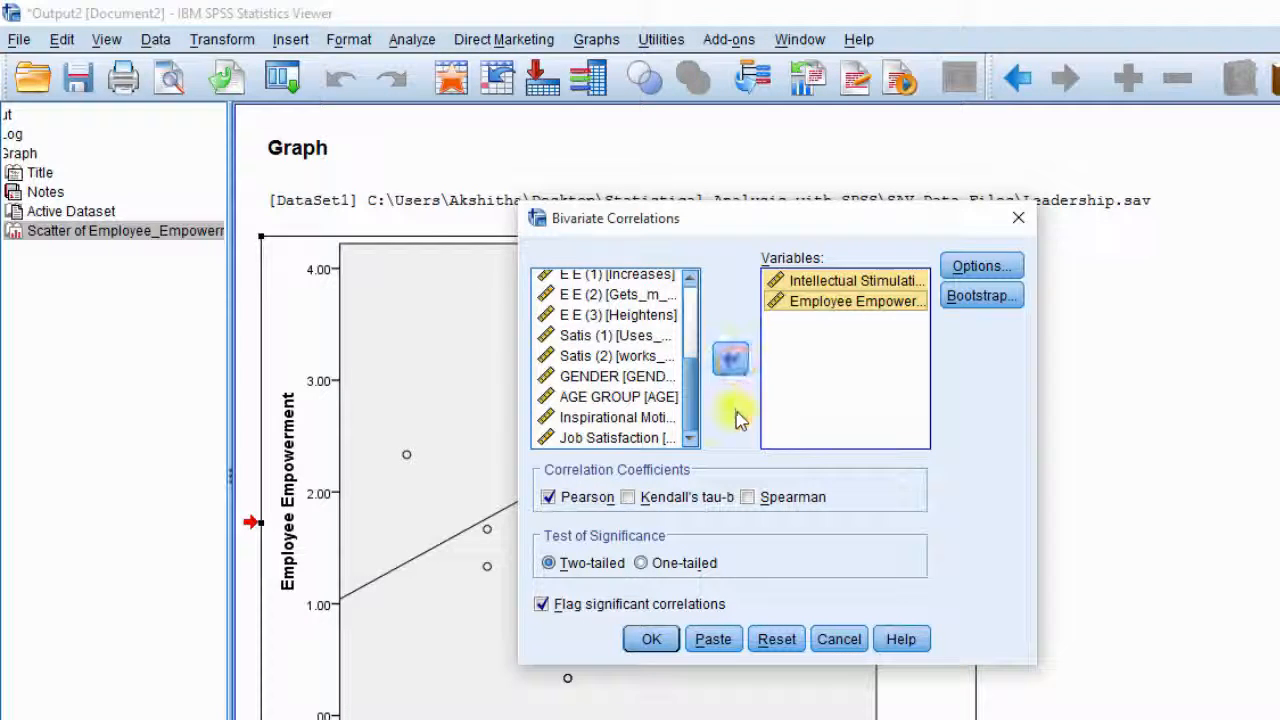
pyautogui.click(858, 340)
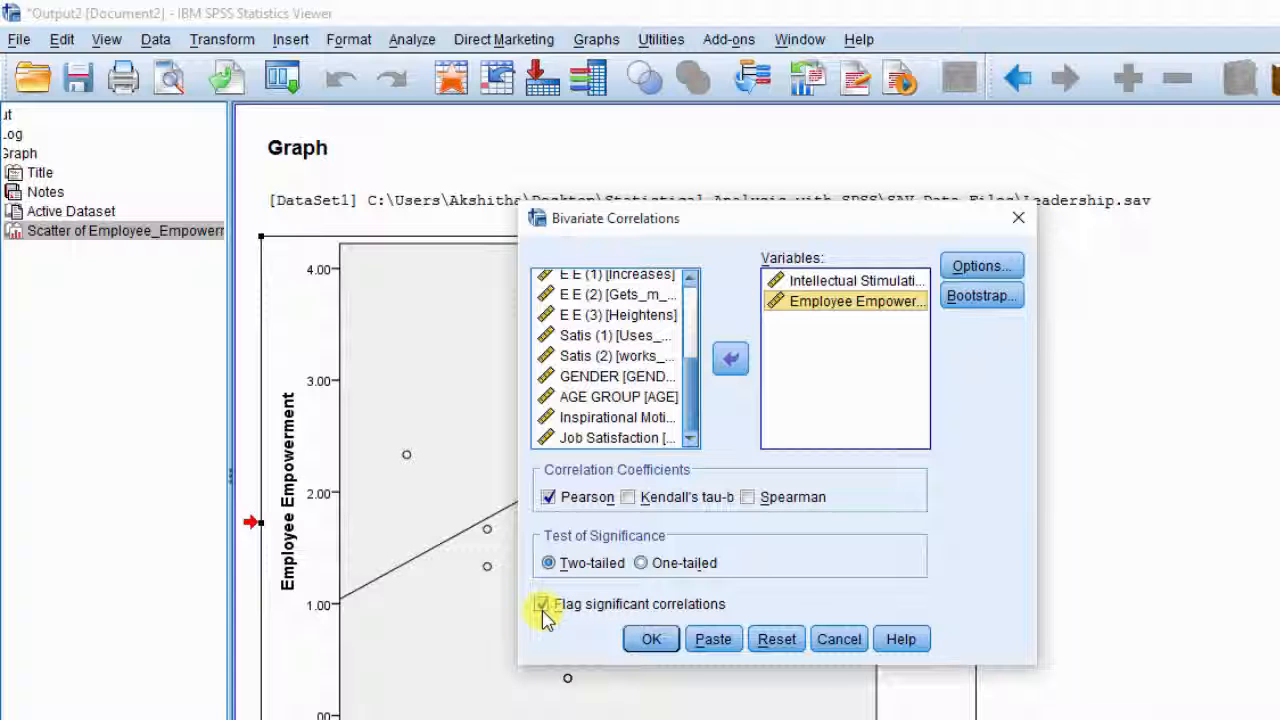
pyautogui.click(650, 640)
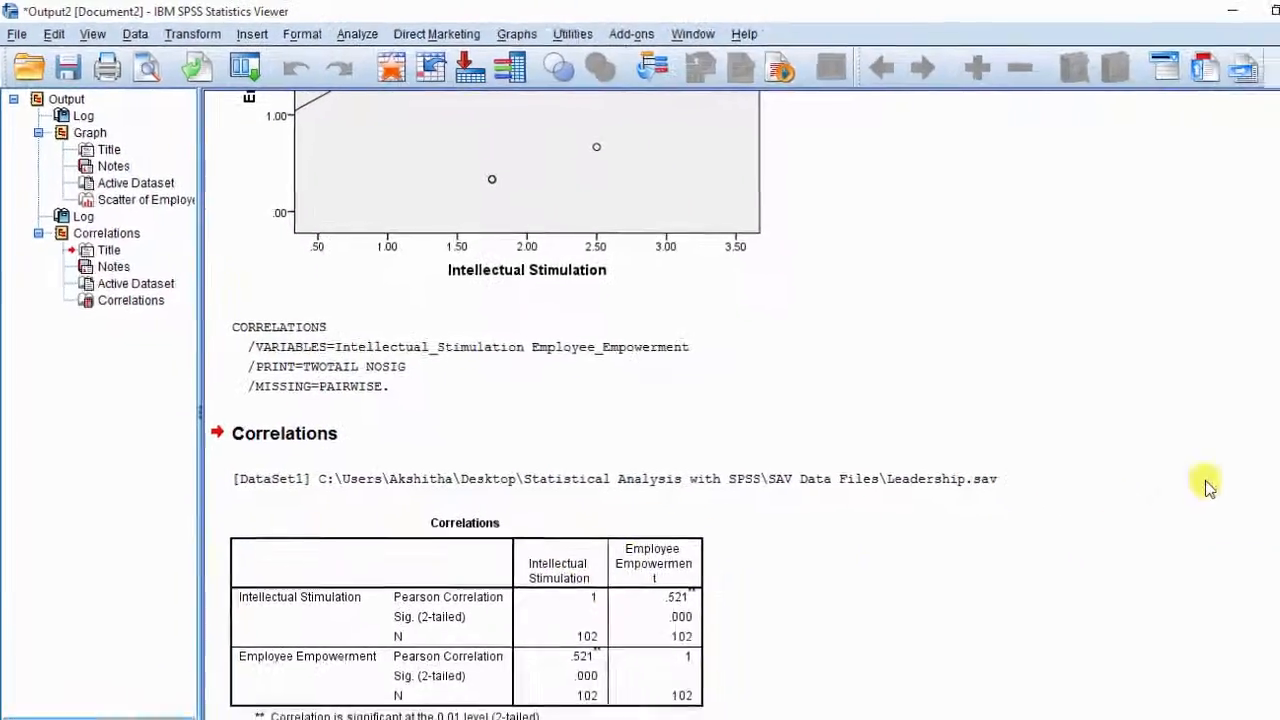
# Open the Correlations table for editing in a separate window
pyautogui.moveTo(1268, 400); pyautogui.dragTo(1270, 465)
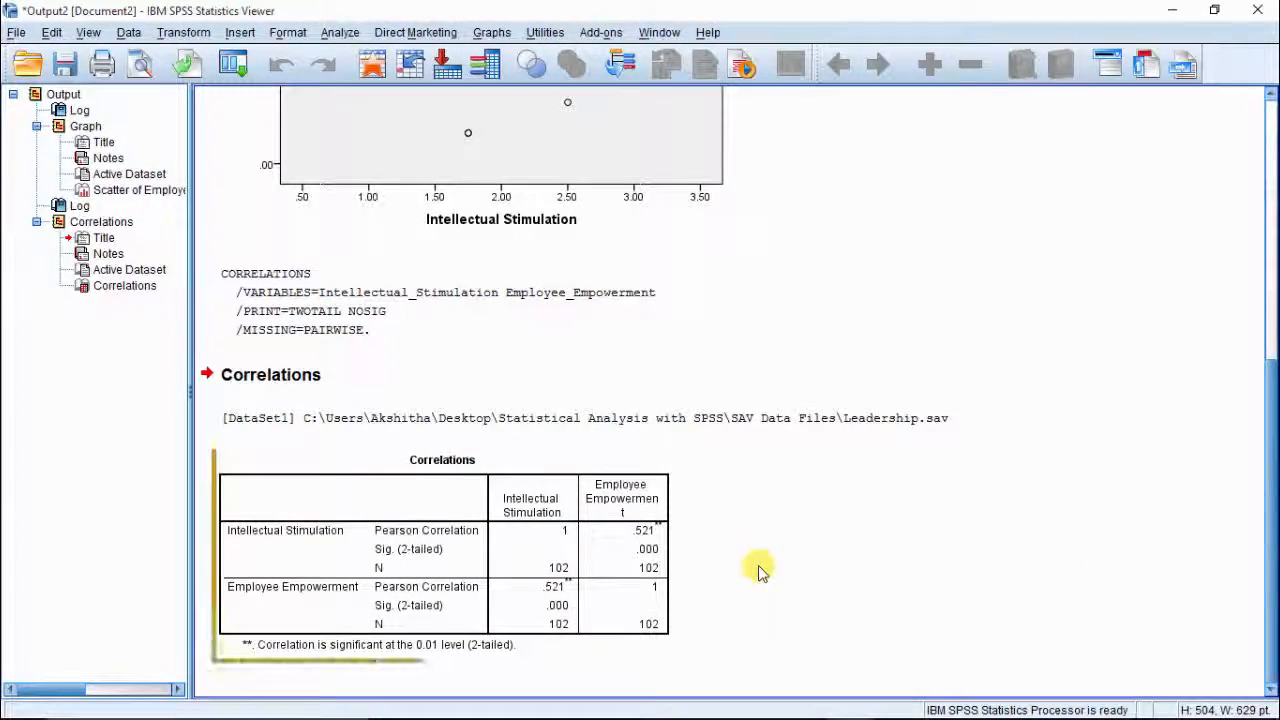
pyautogui.click(641, 469)
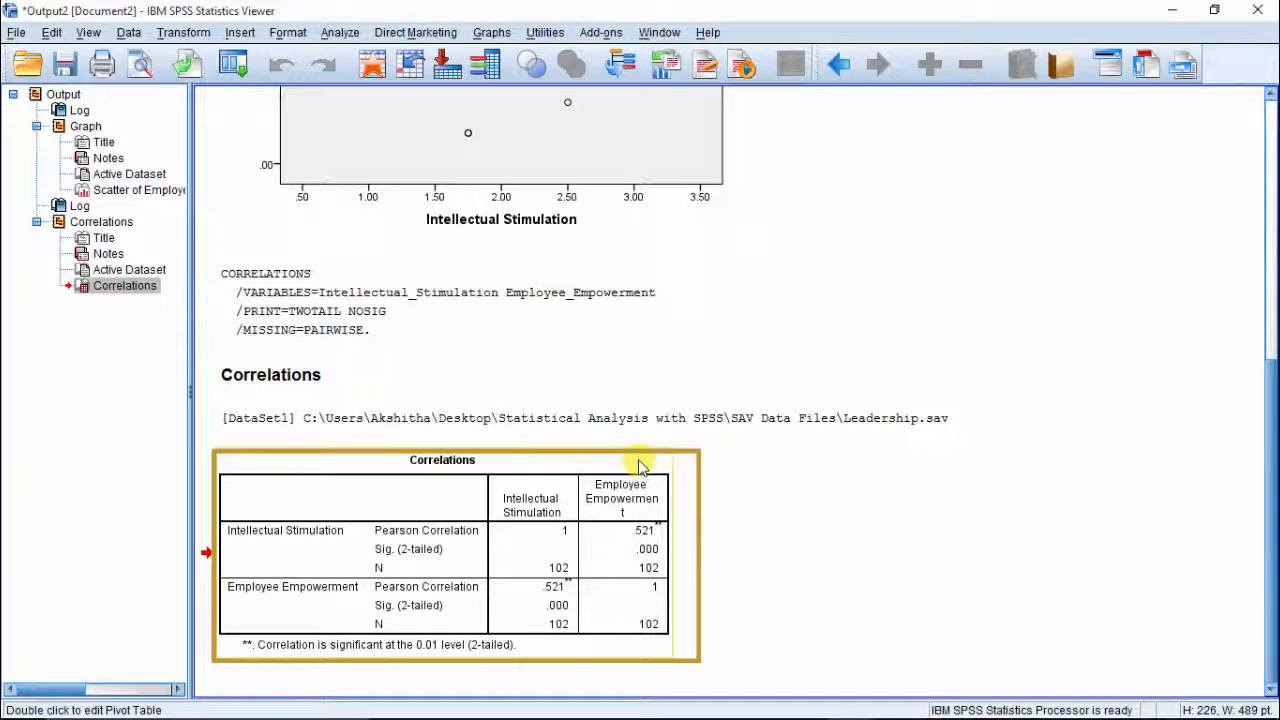
pyautogui.rightClick(641, 466)
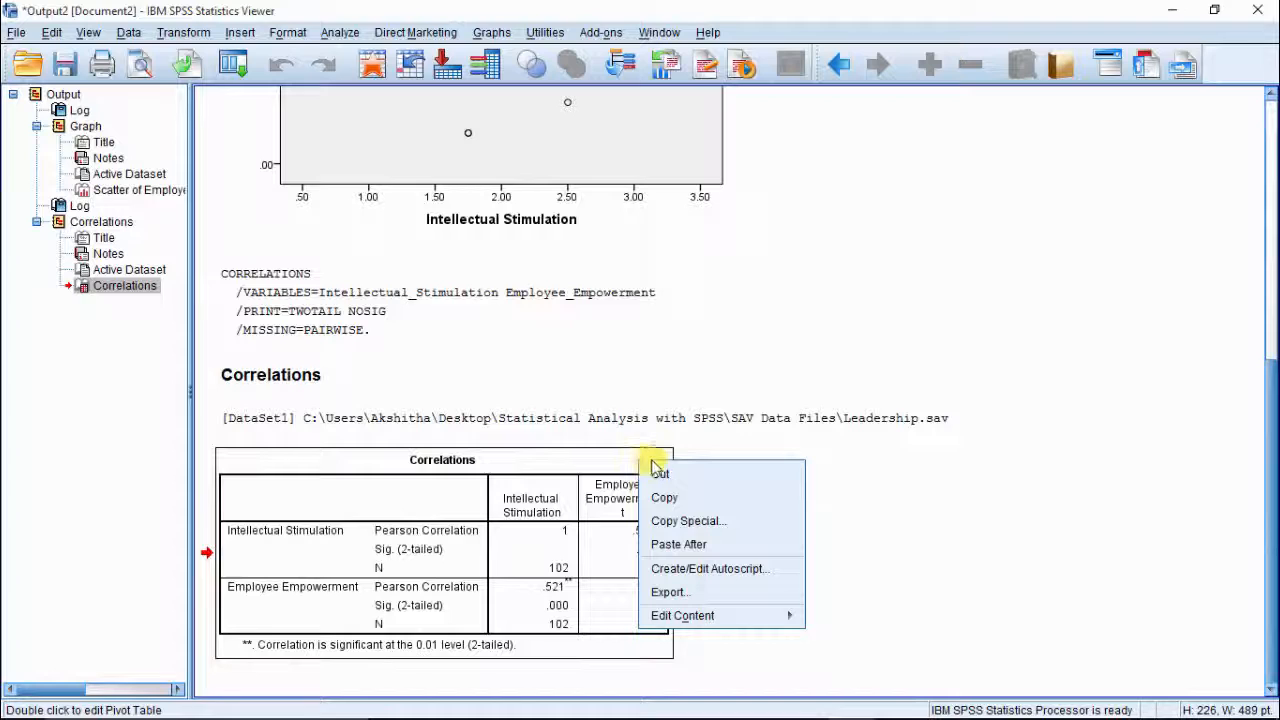
pyautogui.moveTo(700, 620)
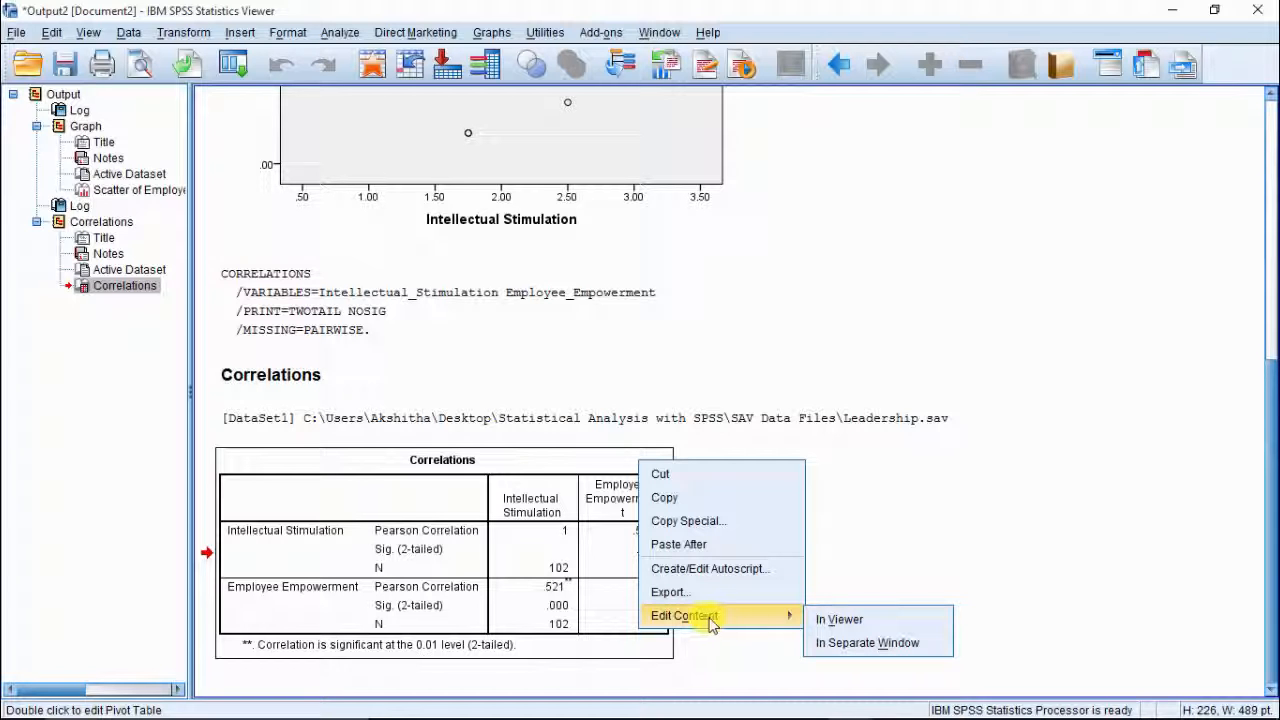
pyautogui.click(887, 645)
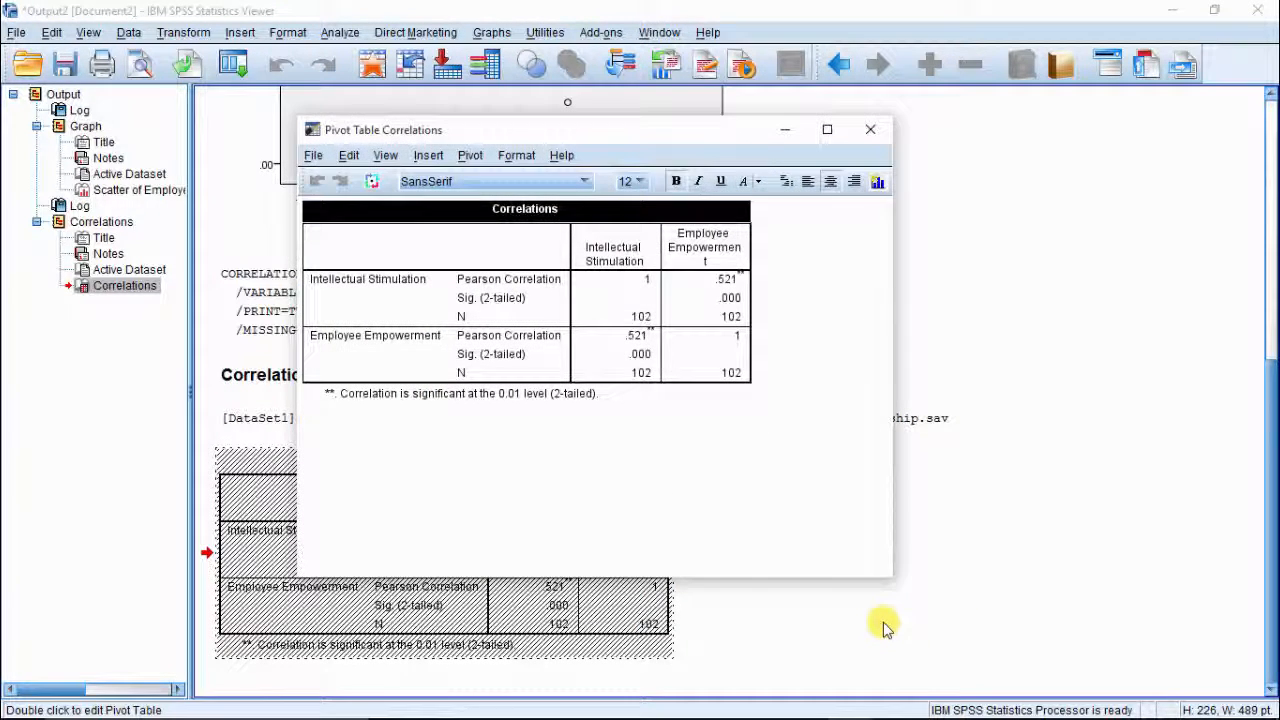
# Format all data cells of the Correlations table as numbers with 2 decimals, and close the table editor
pyautogui.moveTo(592, 288); pyautogui.dragTo(702, 372)
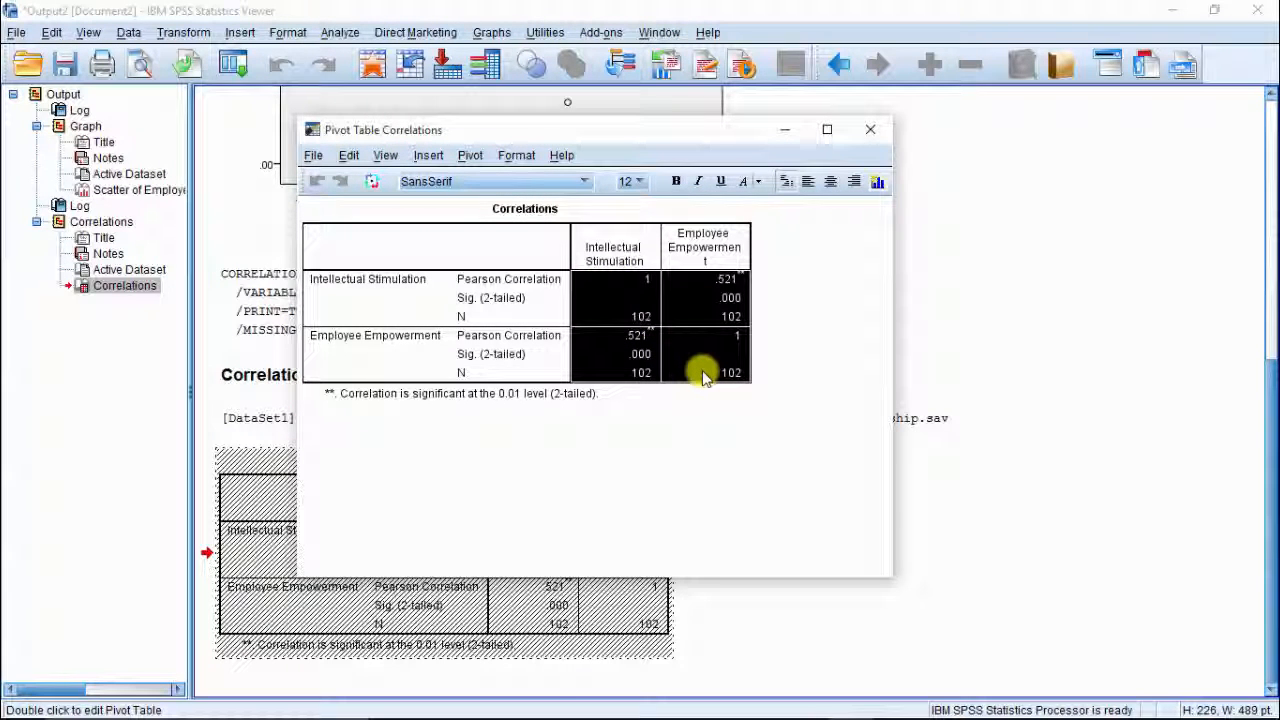
pyautogui.click(515, 156)
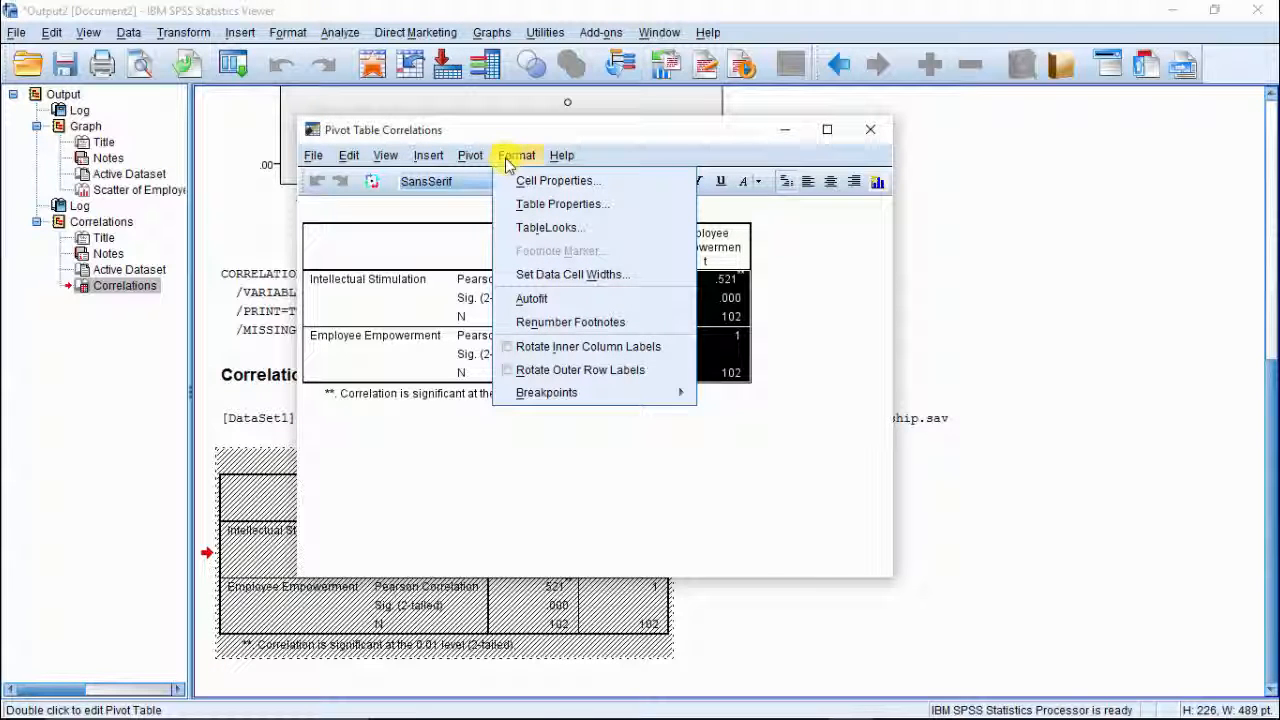
pyautogui.click(520, 181)
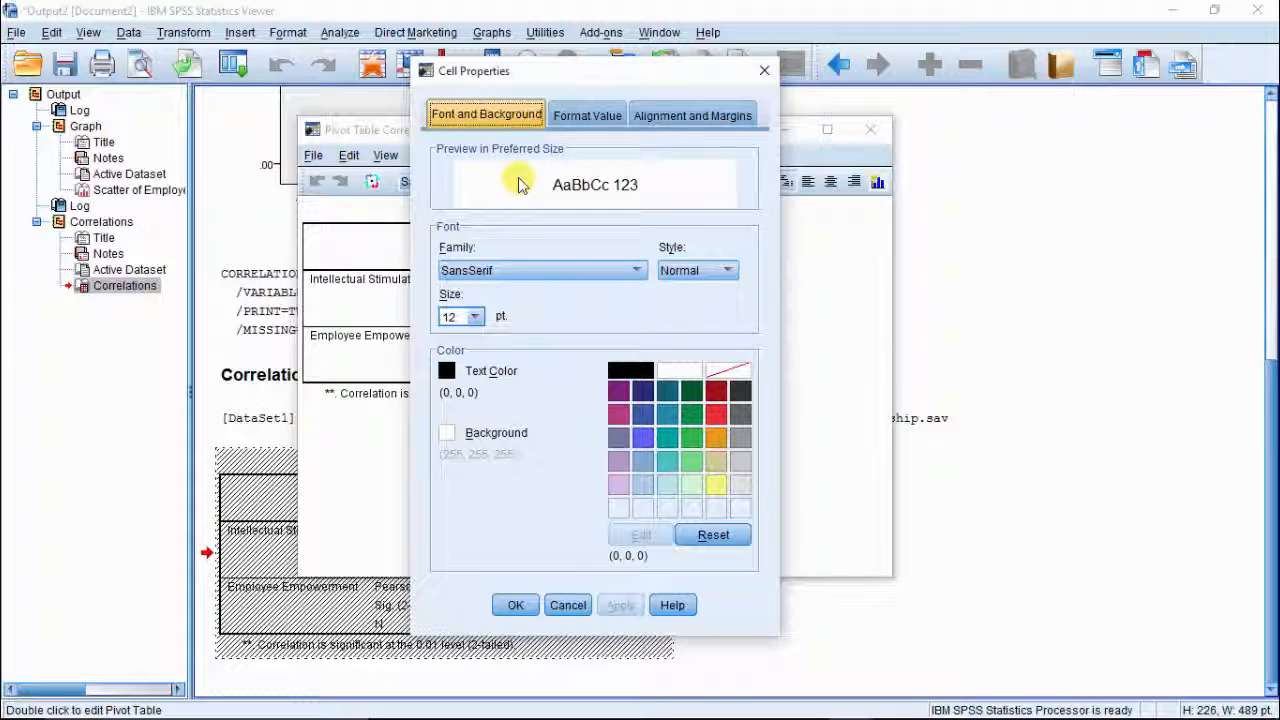
pyautogui.click(603, 124)
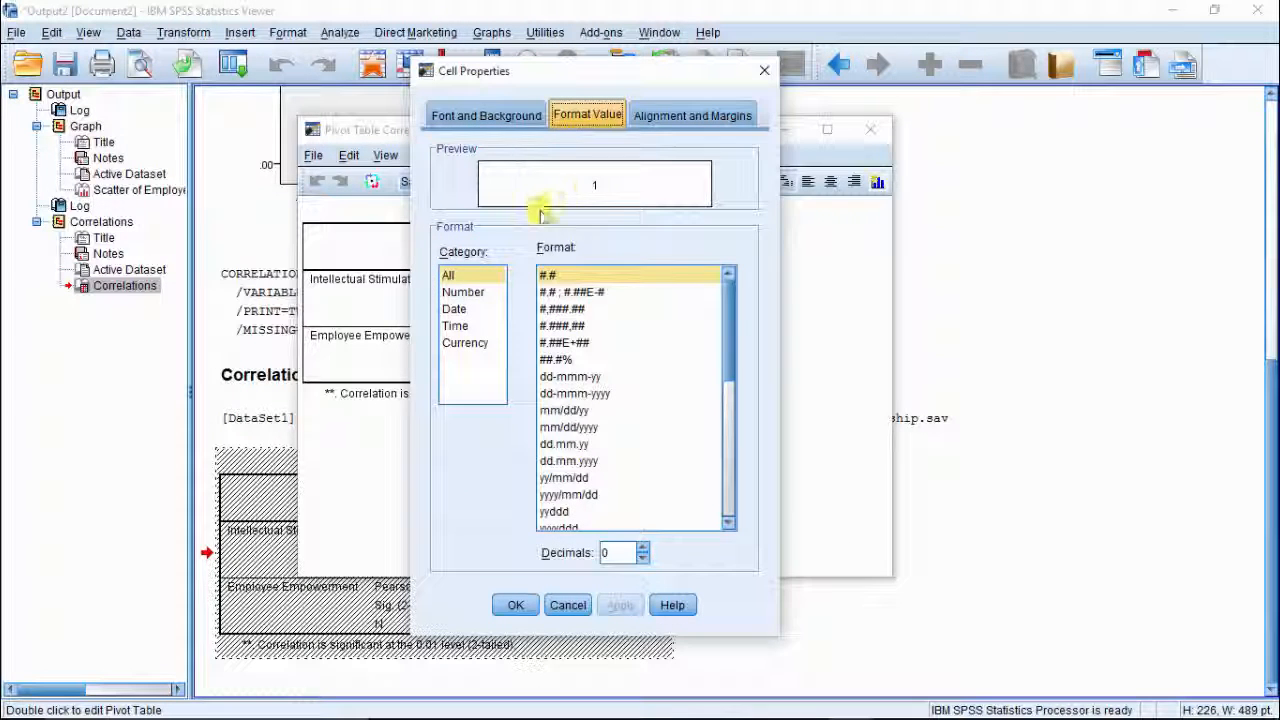
pyautogui.click(474, 294)
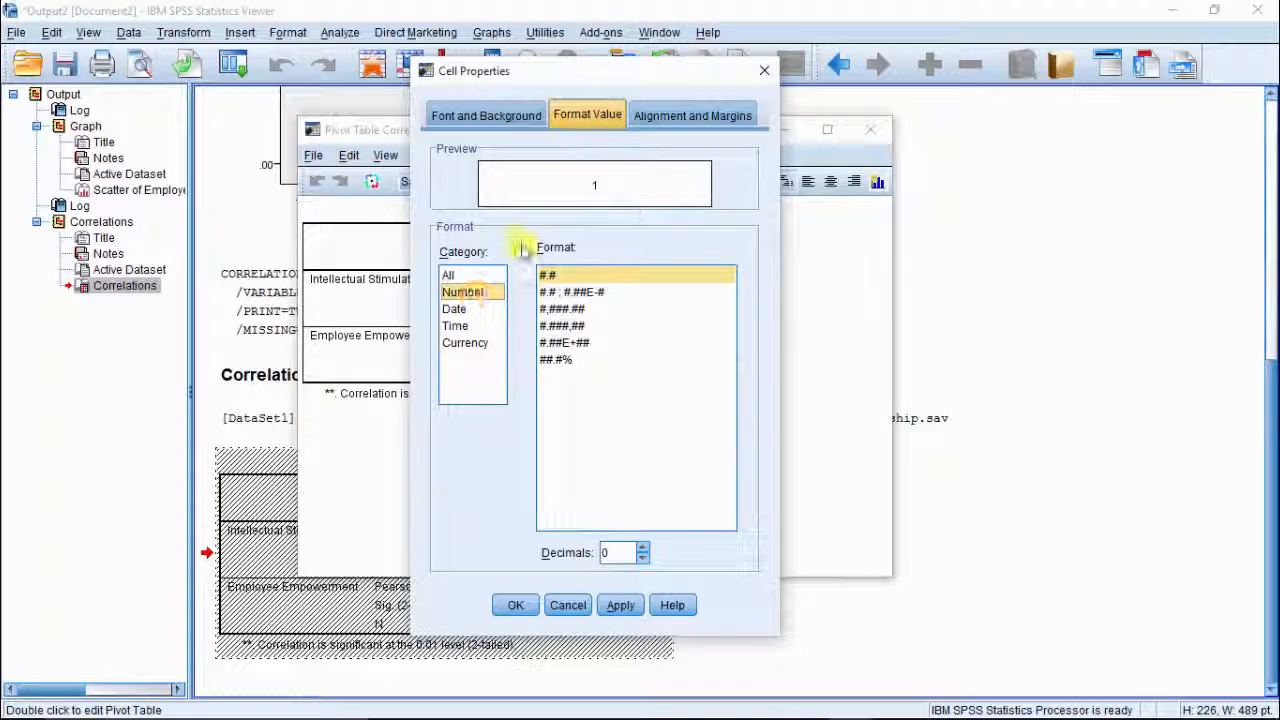
pyautogui.click(615, 557)
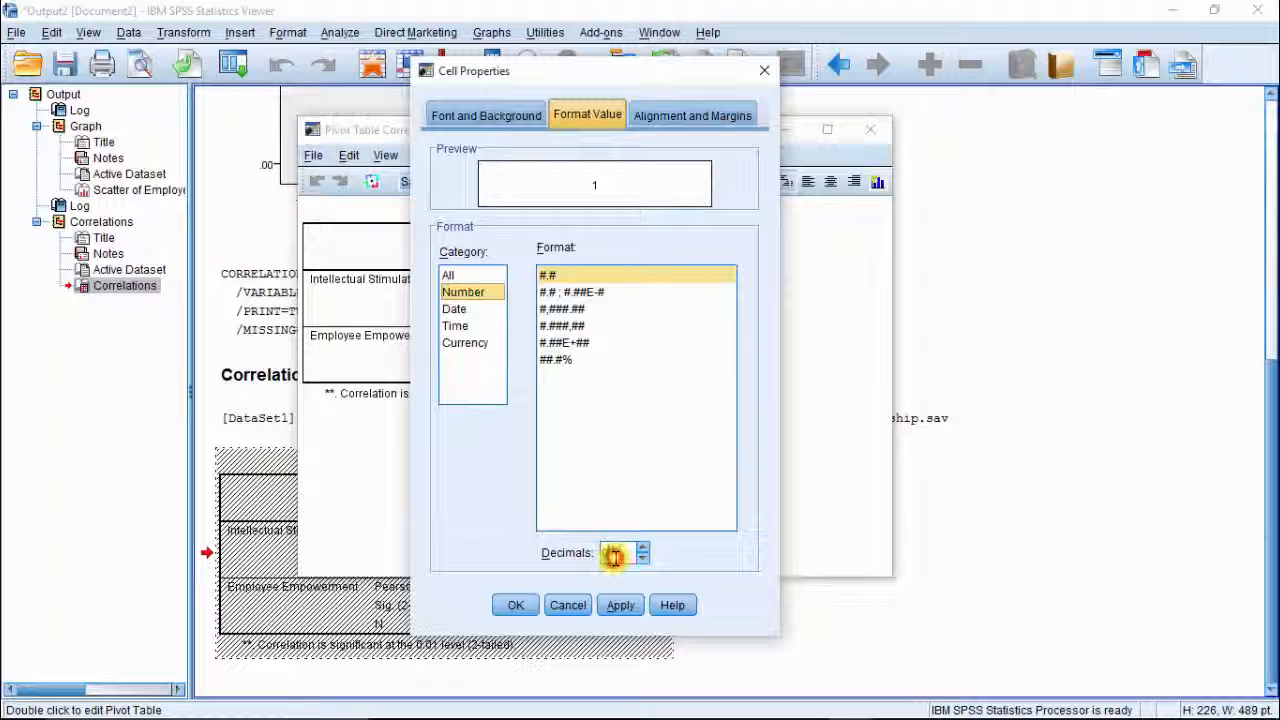
pyautogui.press('BackSpace')
pyautogui.write('2')
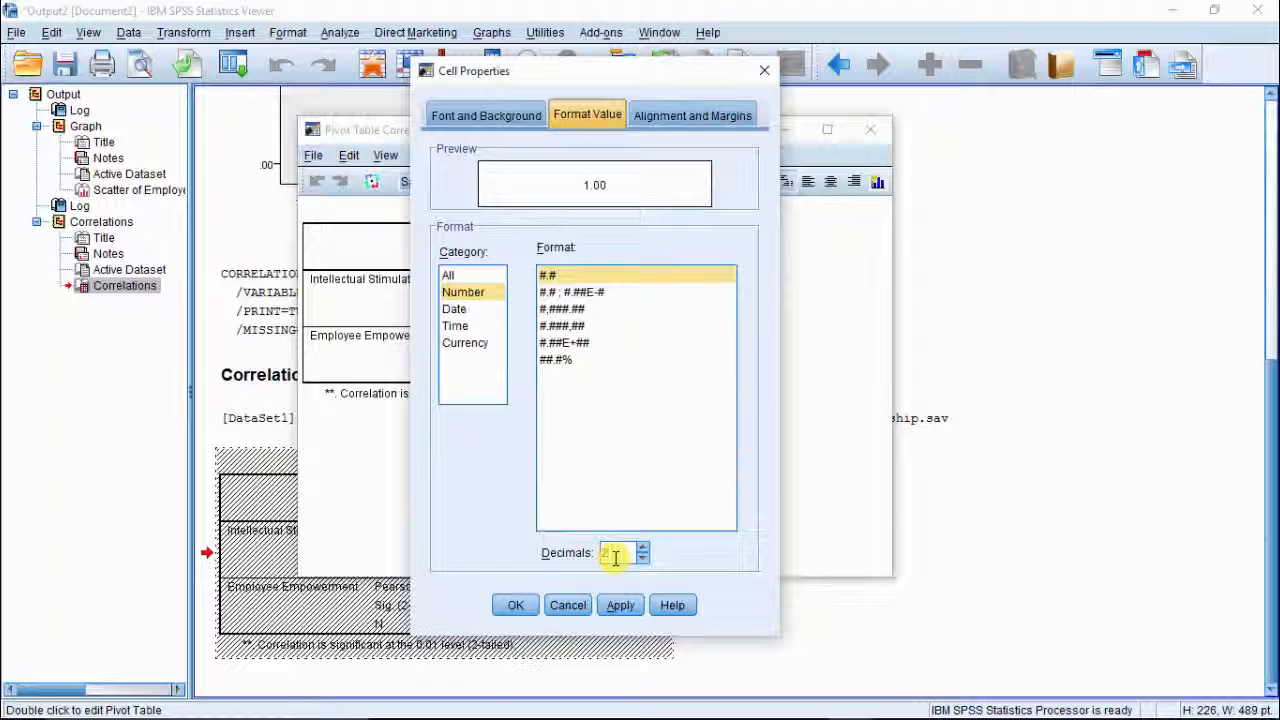
pyautogui.click(510, 606)
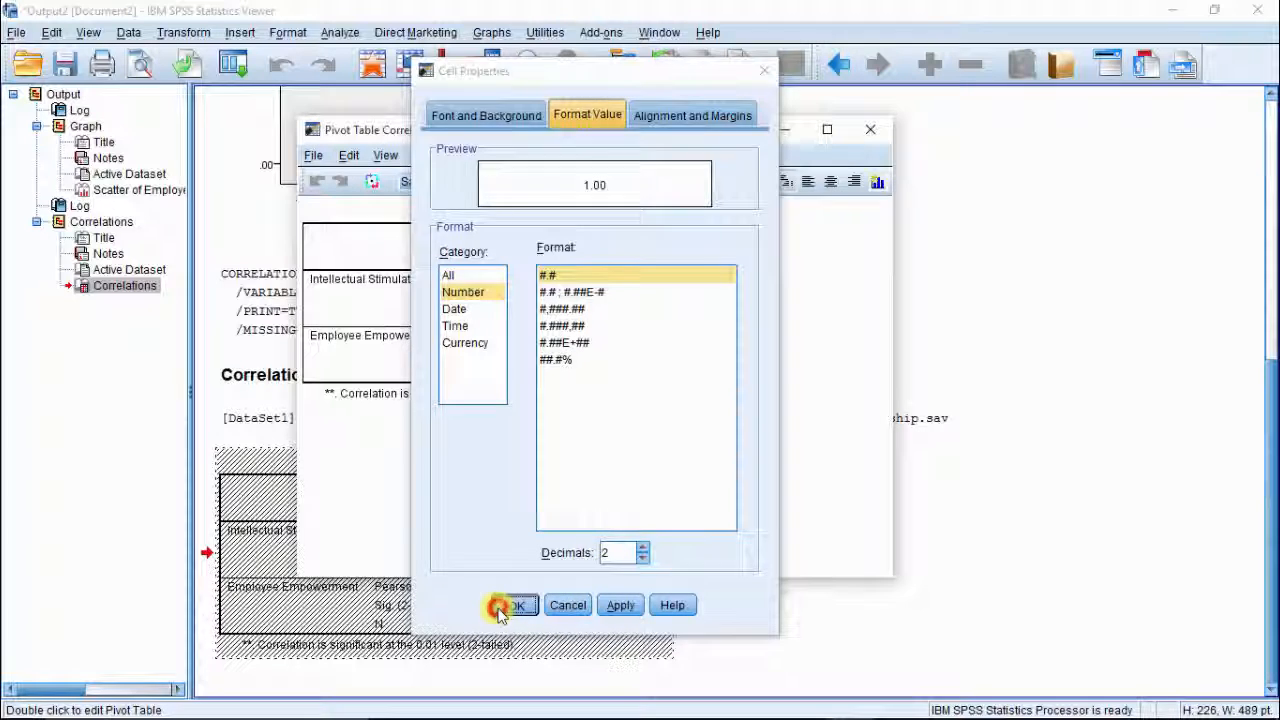
pyautogui.click(629, 449)
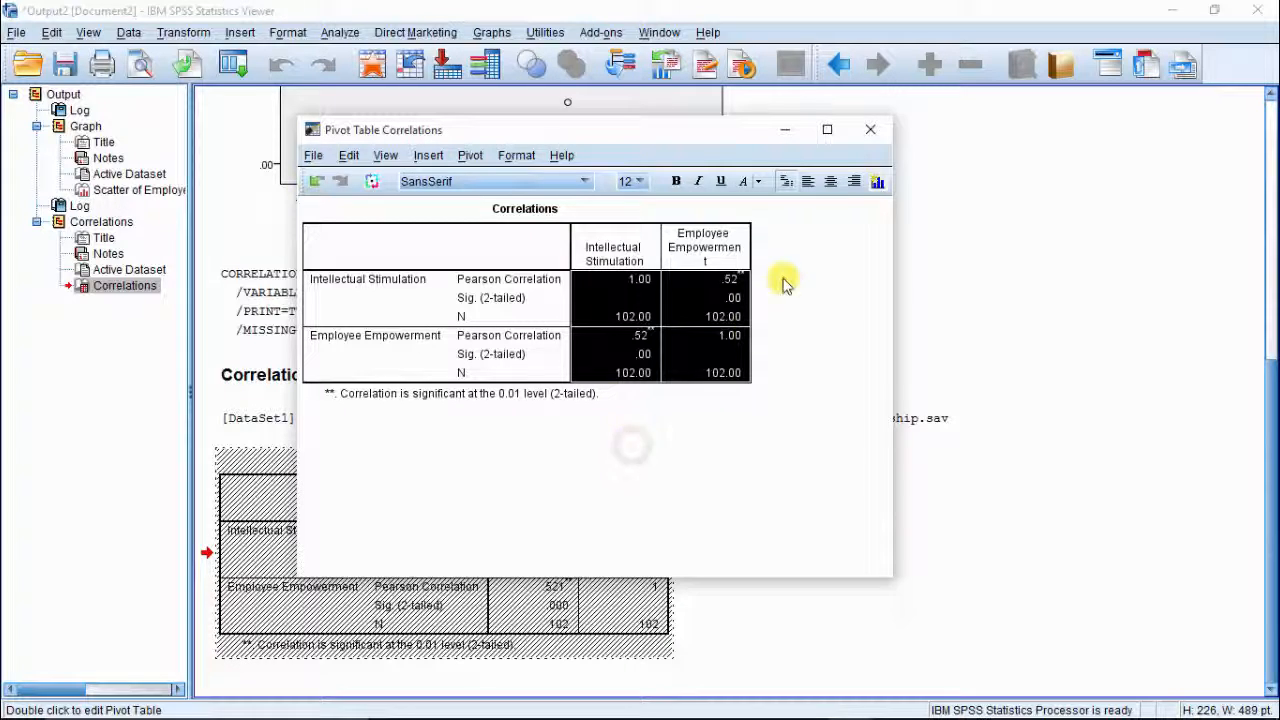
pyautogui.click(870, 131)
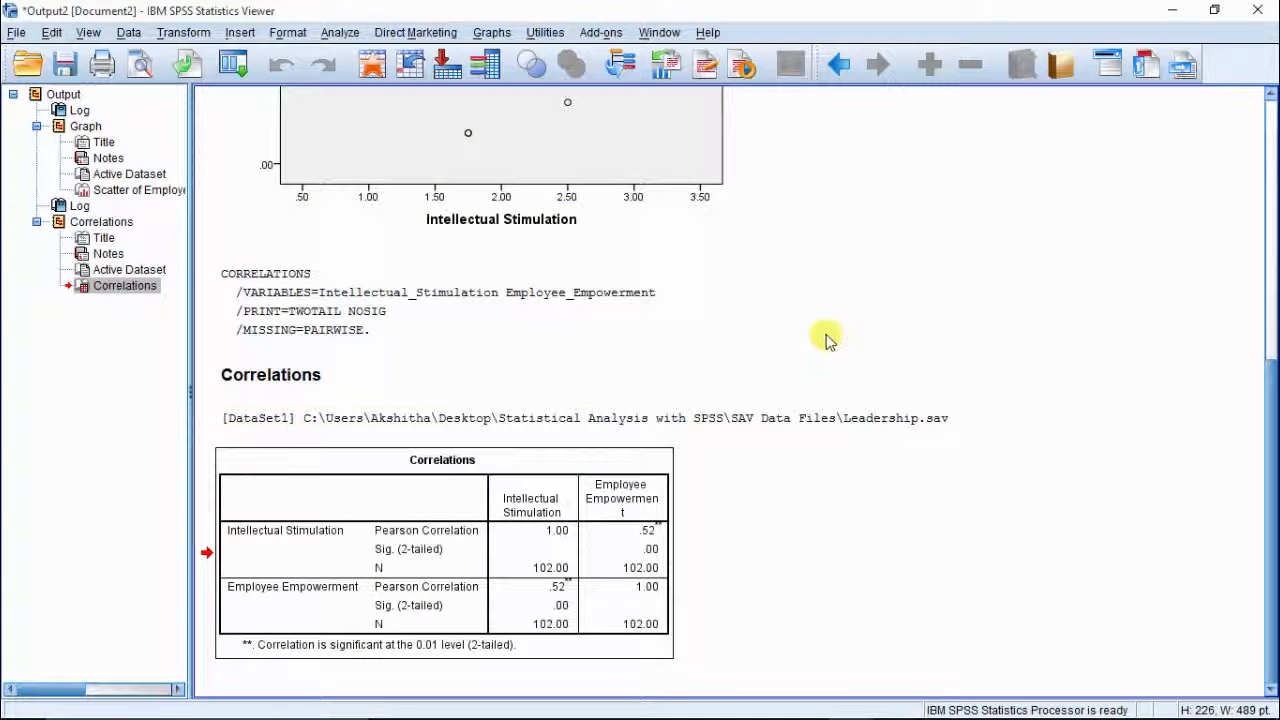